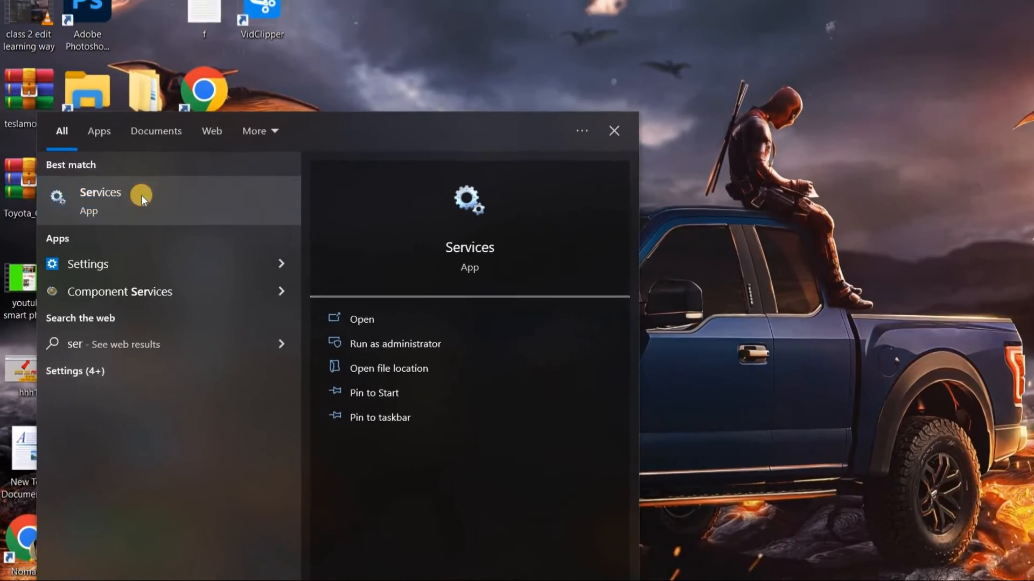
Open the Services app from the search results and maximize its window.
click(190, 192)
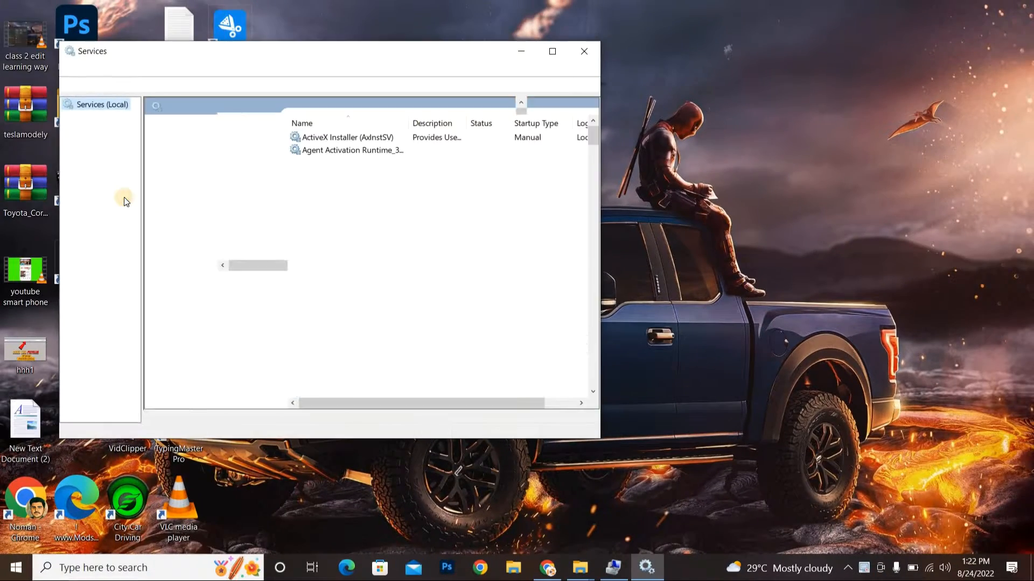
click(551, 51)
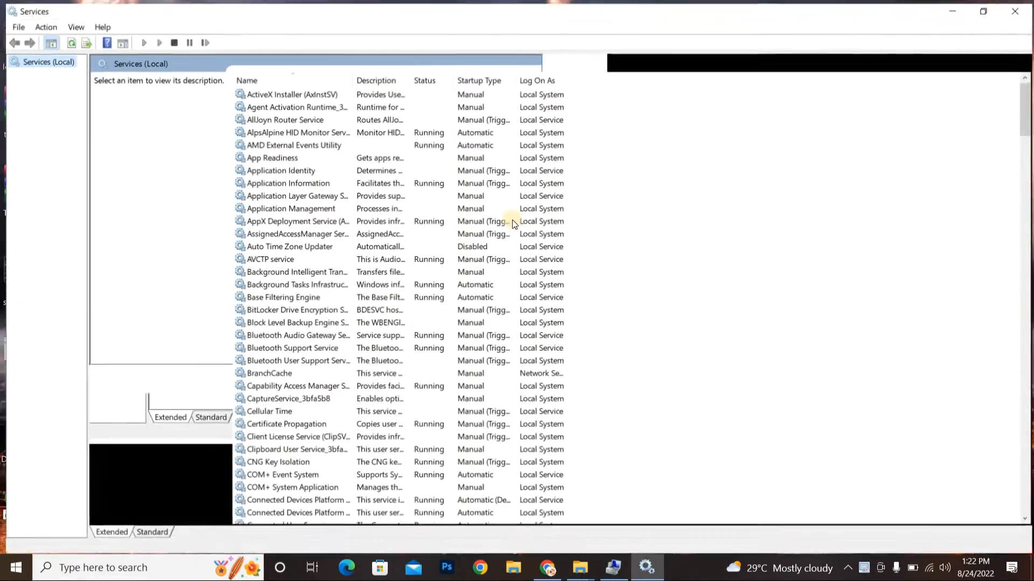
Look through the services list for the Bluetooth Audio Gateway, Bluetooth Support and Bluetooth User Support services.
scroll(452, 262, down, 7)
scroll(456, 258, down, 20)
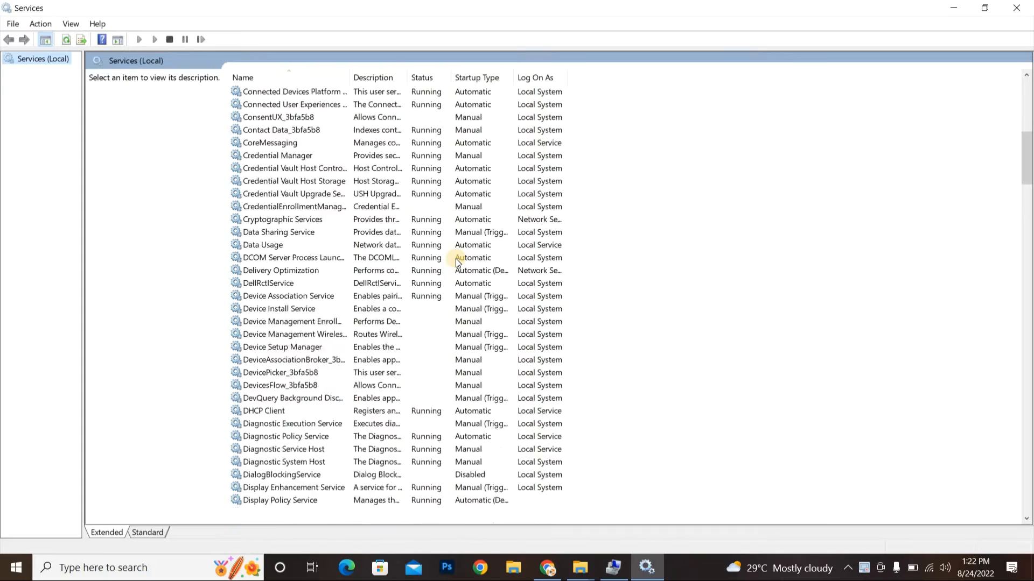
scroll(464, 257, down, 20)
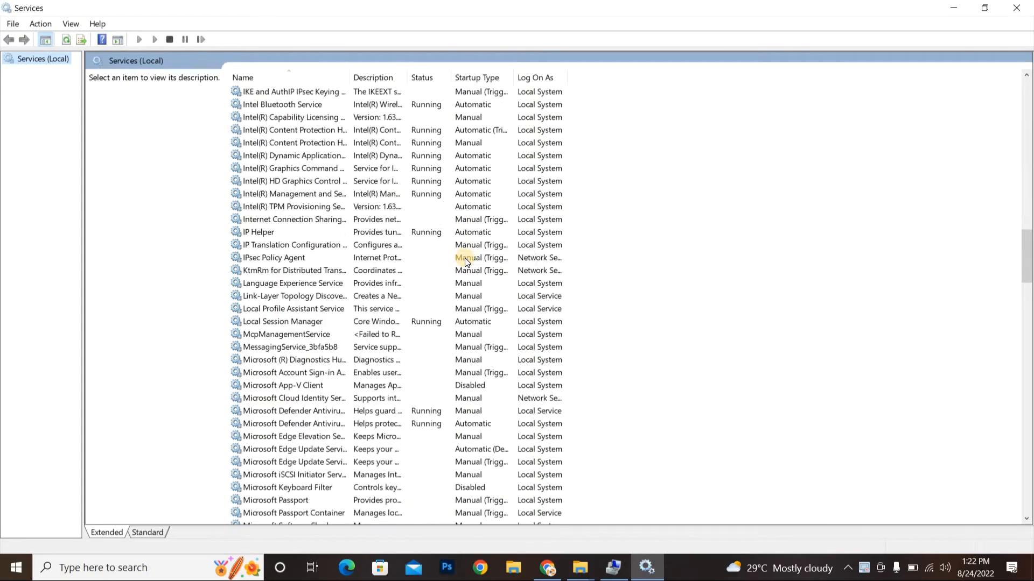
scroll(465, 258, down, 13)
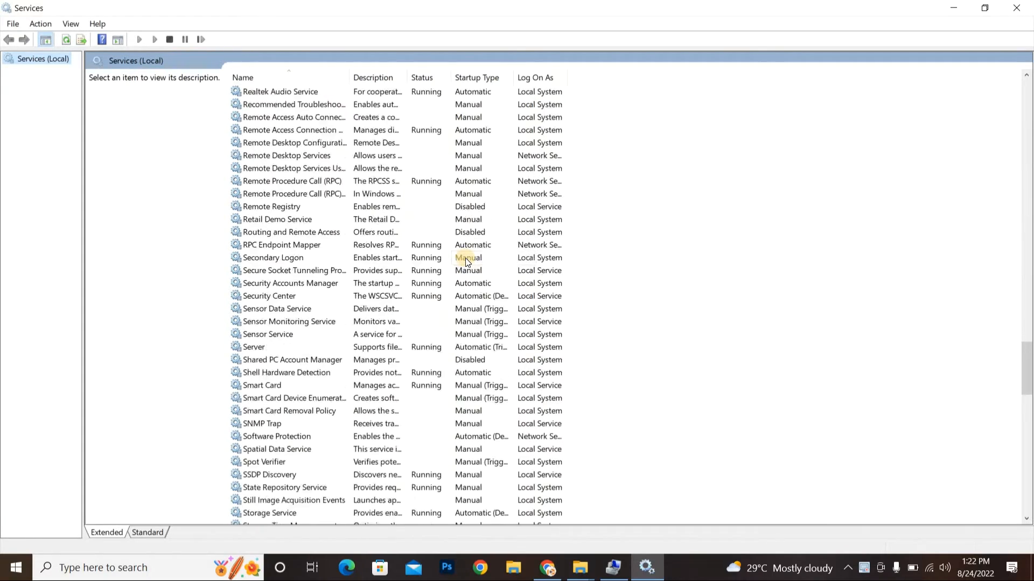
scroll(465, 257, down, 13)
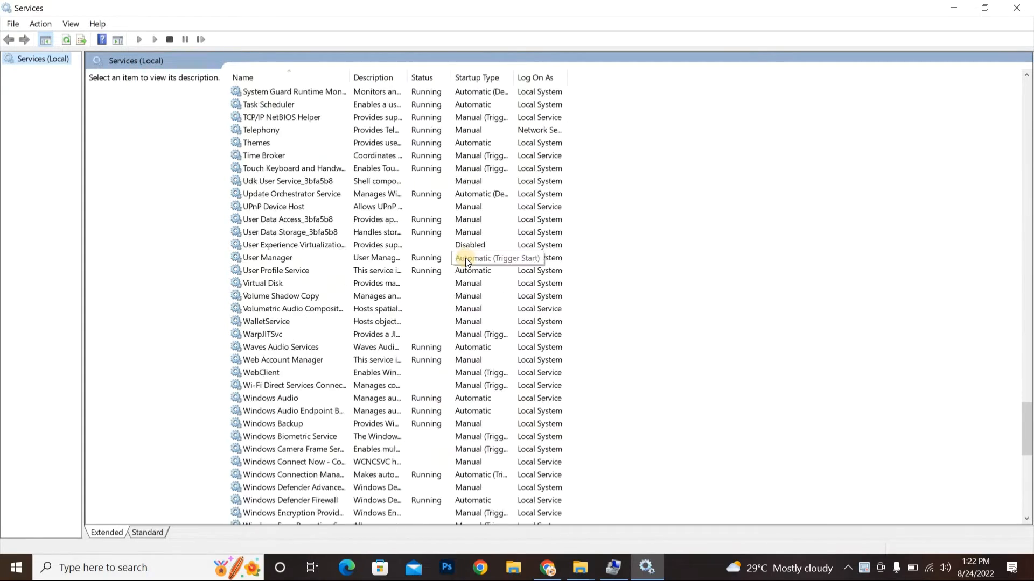
scroll(466, 257, down, 2)
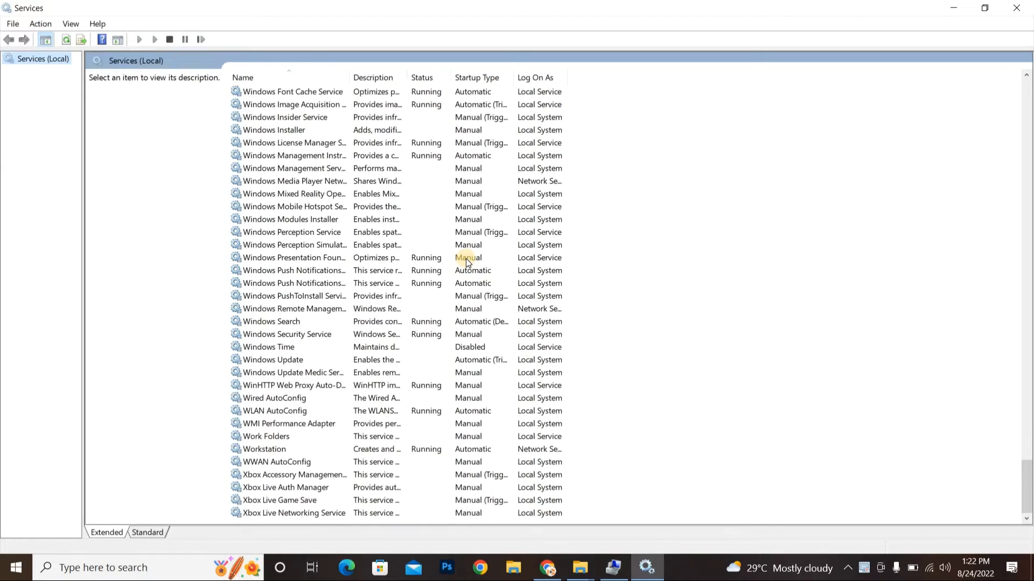
scroll(786, 290, up, 20)
scroll(445, 260, up, 16)
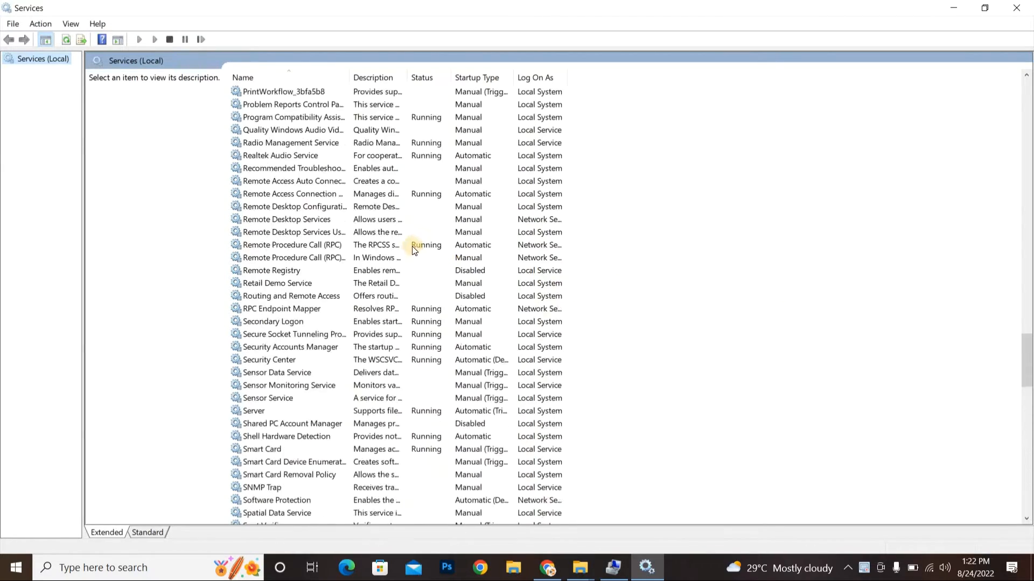
scroll(404, 249, up, 7)
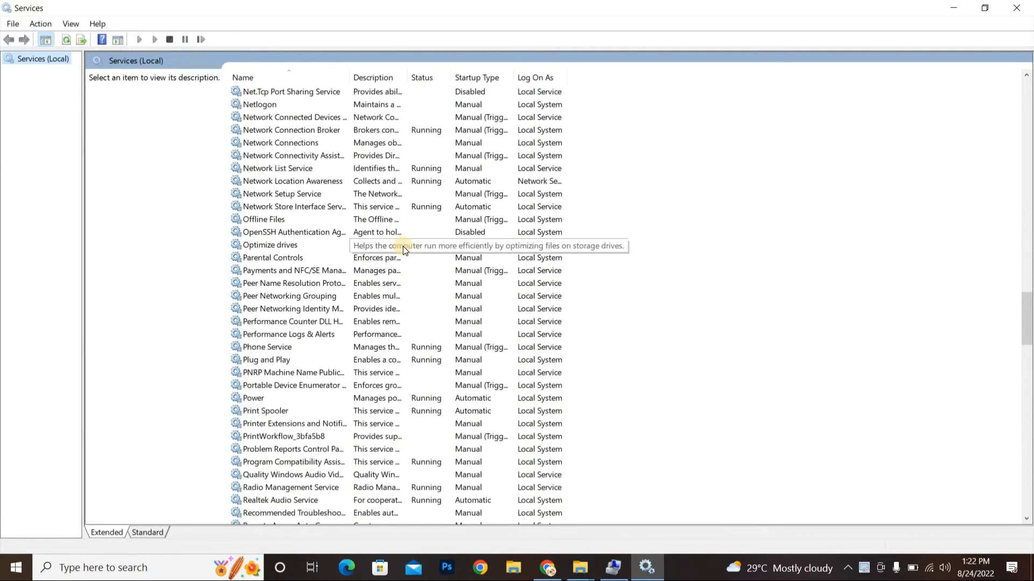
scroll(402, 247, up, 17)
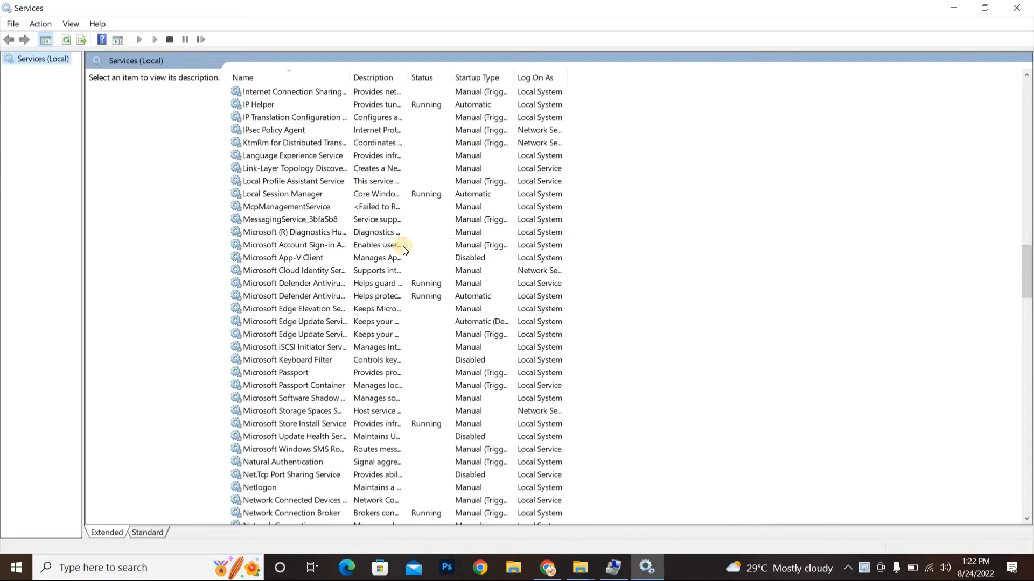
scroll(403, 247, up, 18)
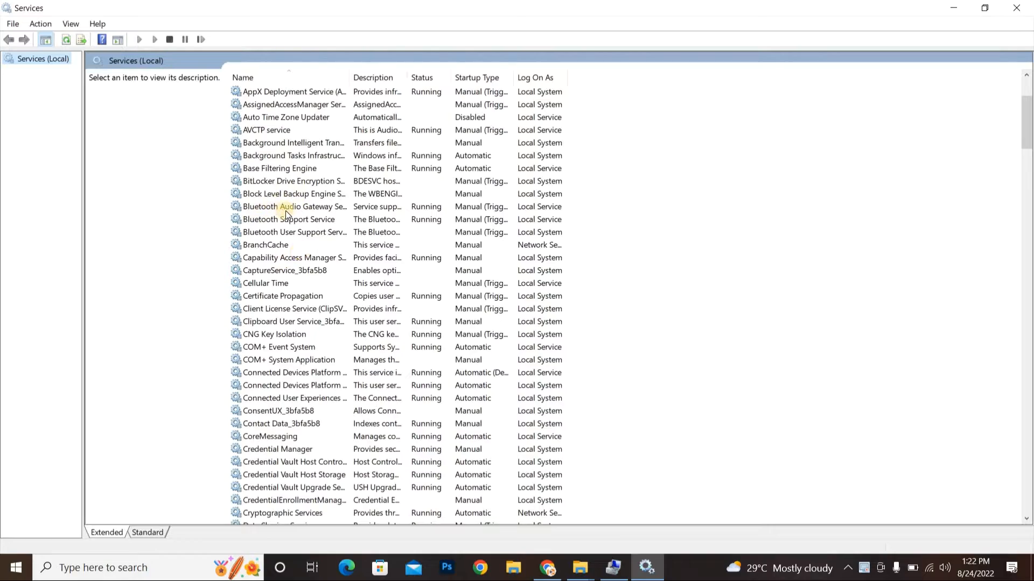
click(334, 207)
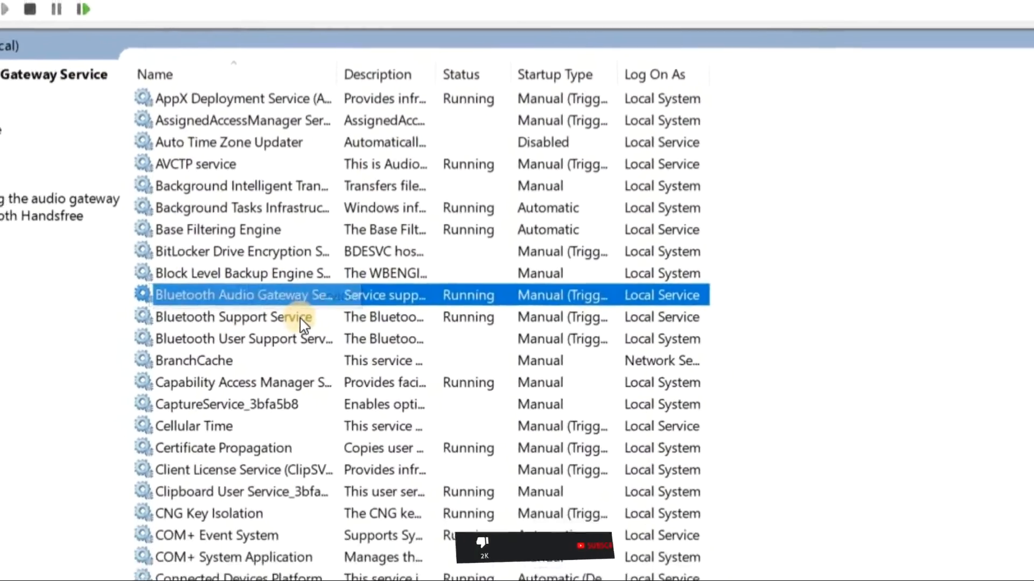
click(296, 255)
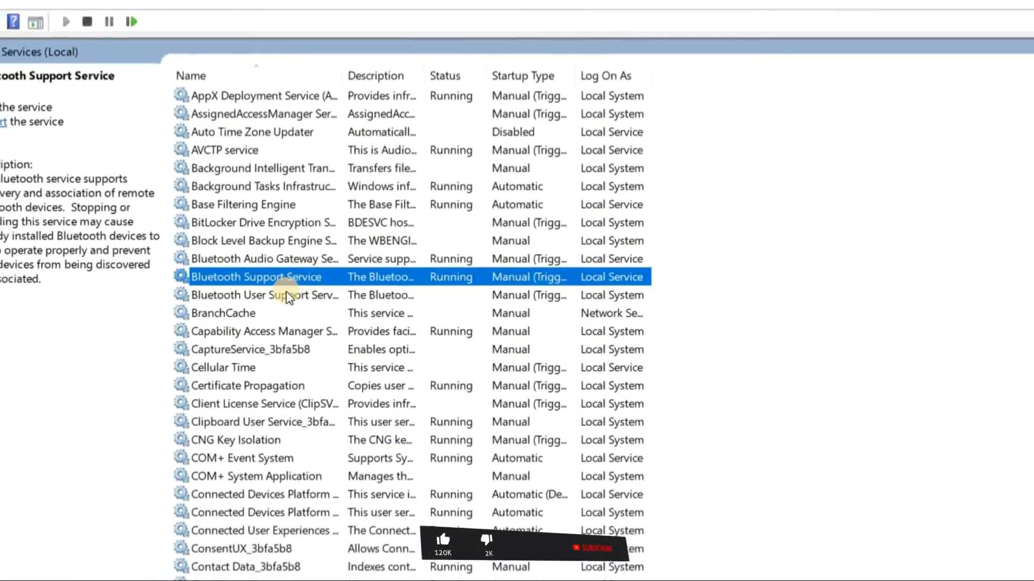
click(285, 294)
Set the Bluetooth Audio Gateway Service's startup type to Automatic, and stop the service.
click(293, 259)
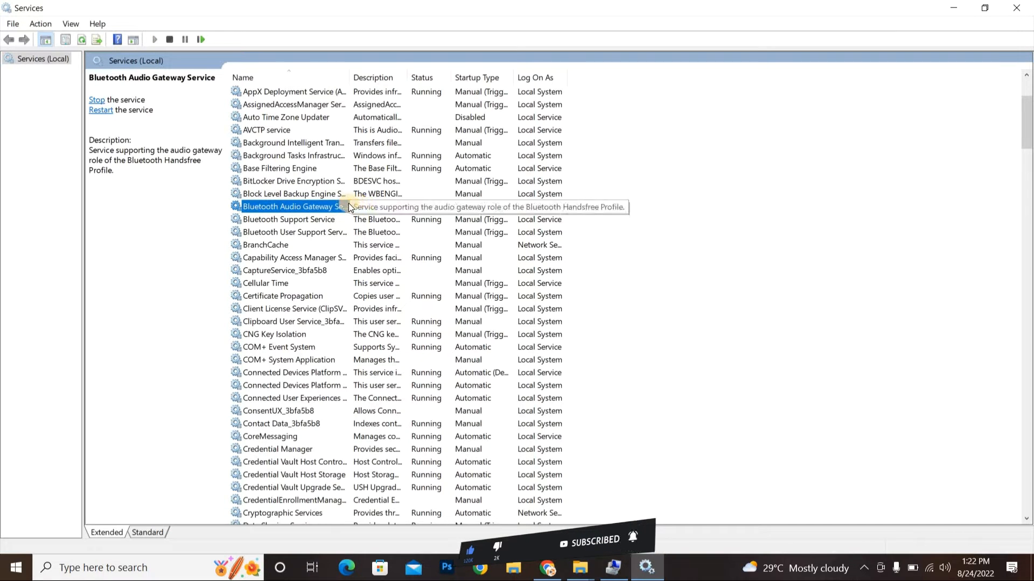
right_click(349, 205)
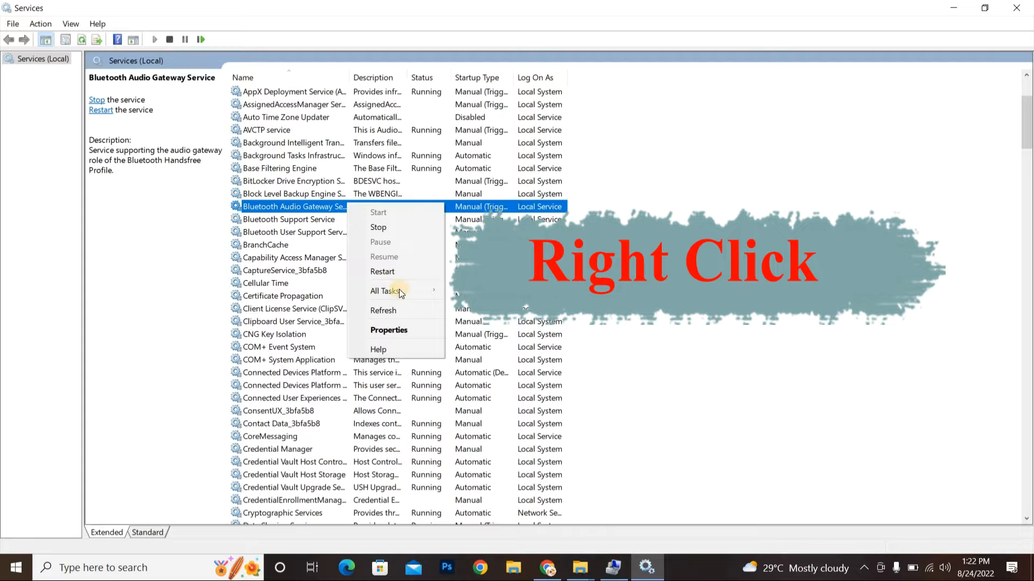
click(393, 330)
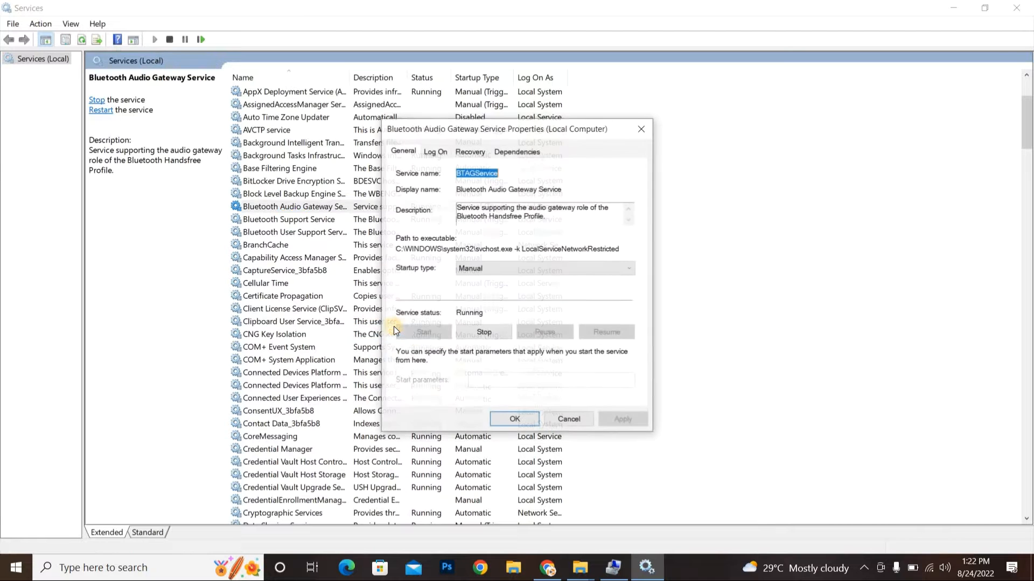
click(629, 268)
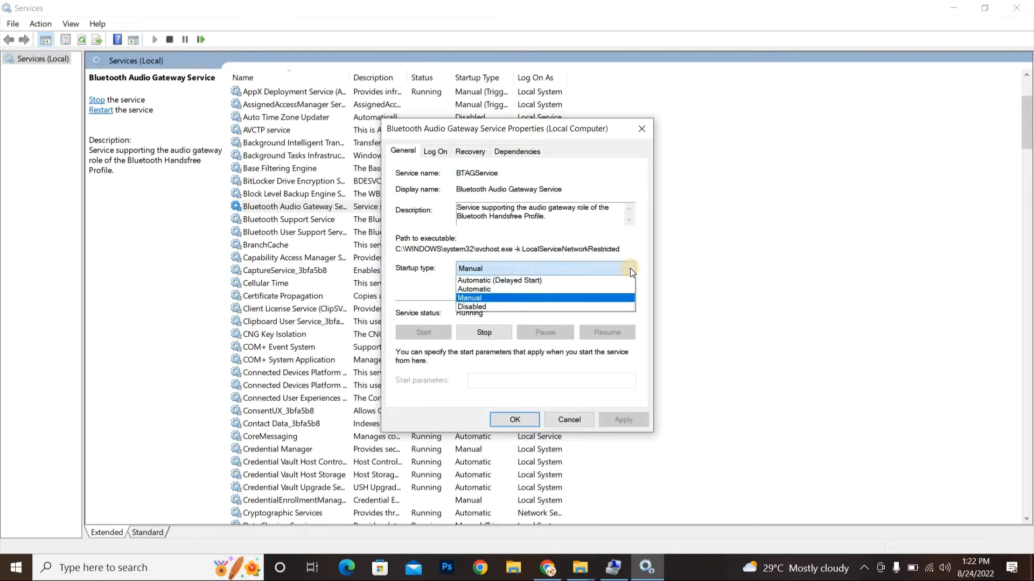
click(524, 288)
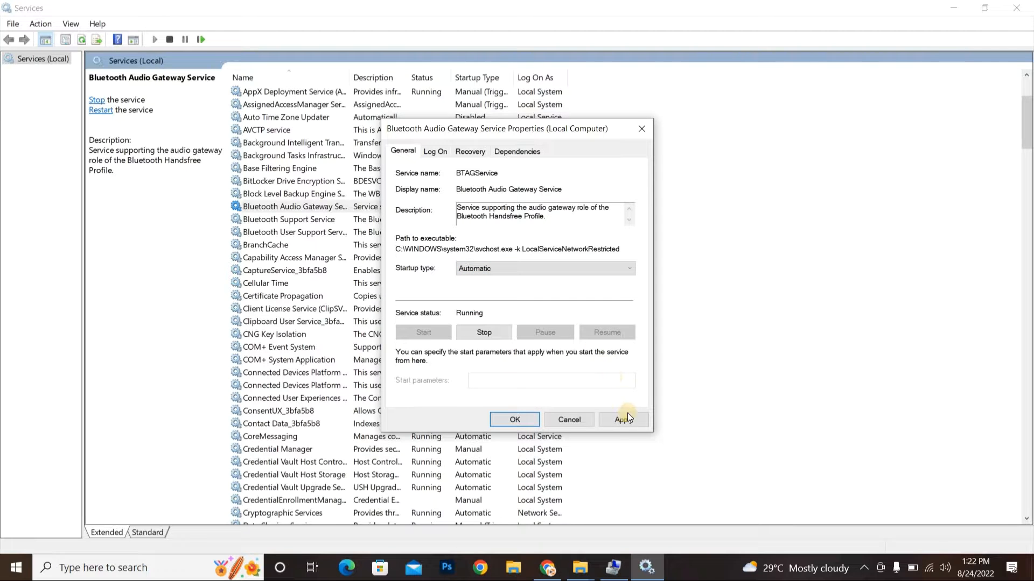
click(623, 421)
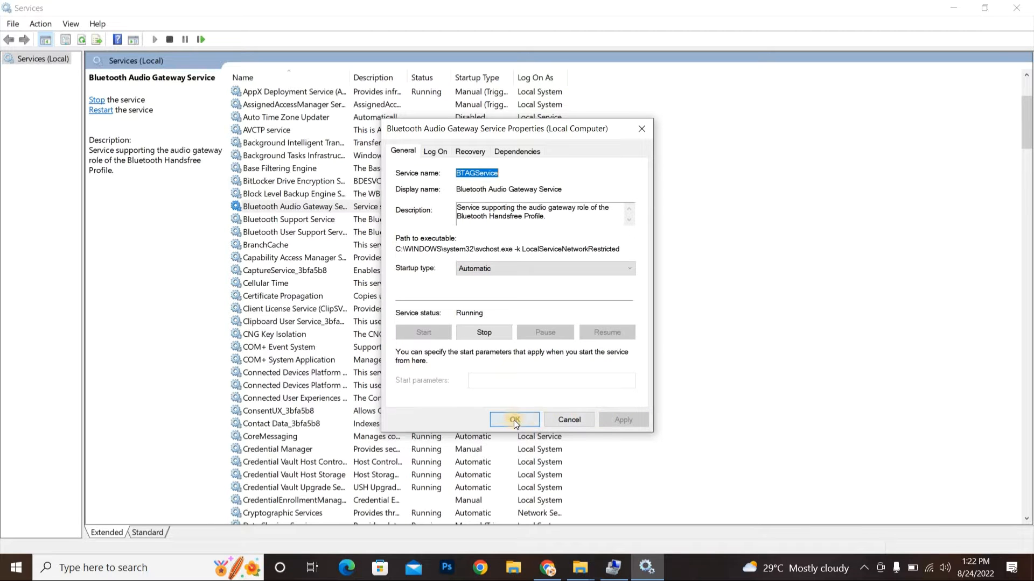
click(492, 333)
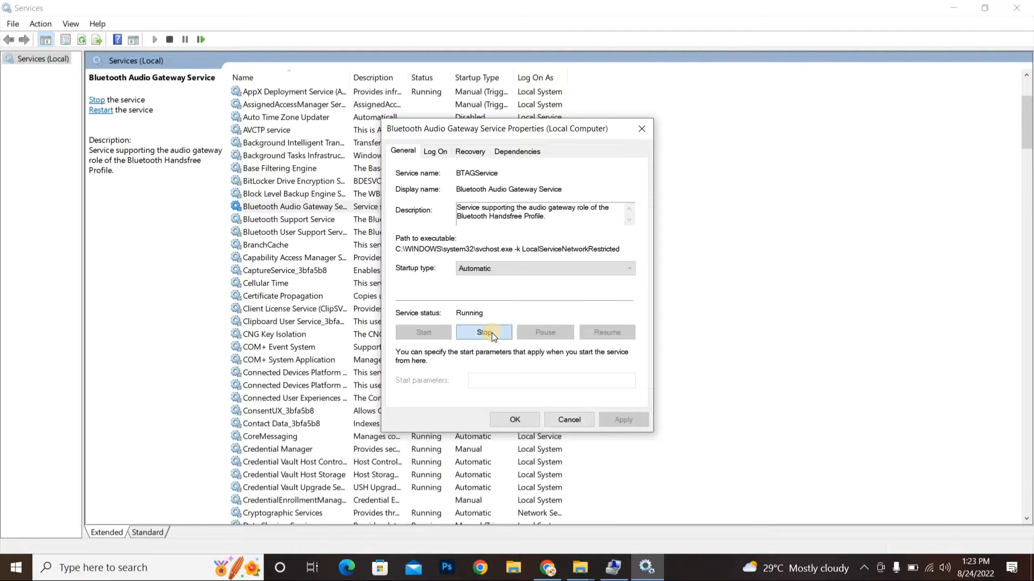
click(517, 420)
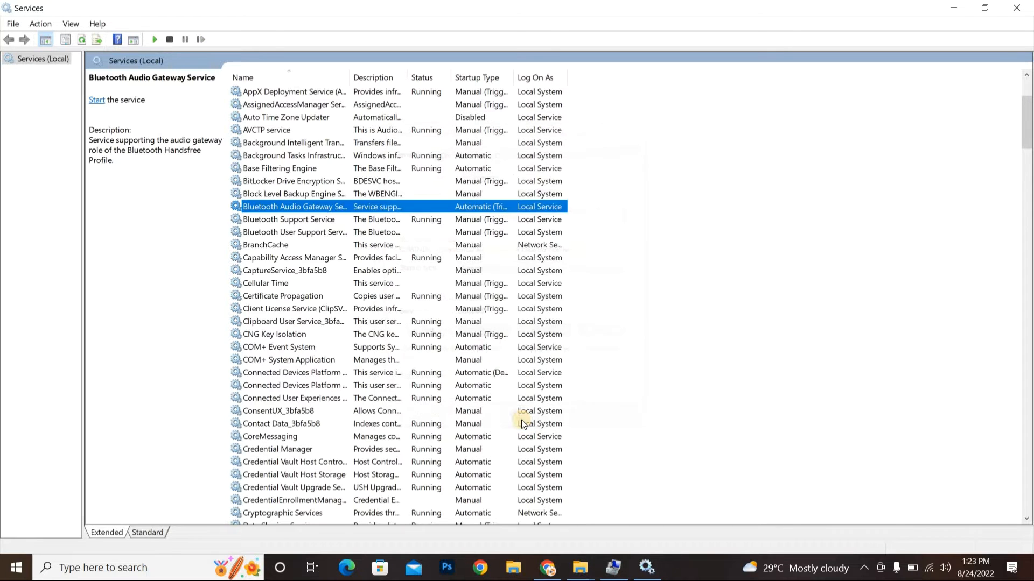
Set the Bluetooth Support Service's startup type to Automatic, and stop the service.
click(328, 221)
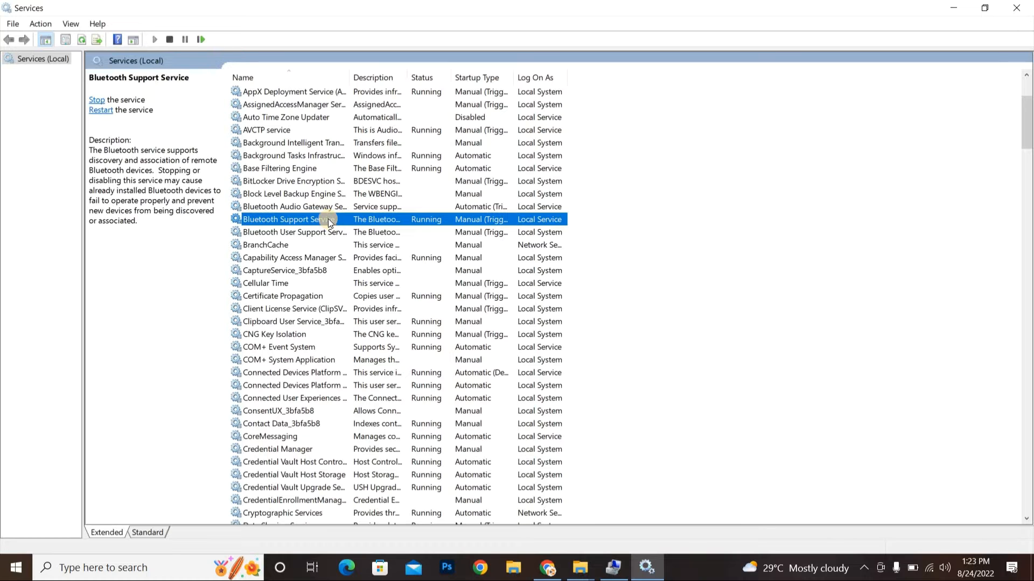
right_click(328, 219)
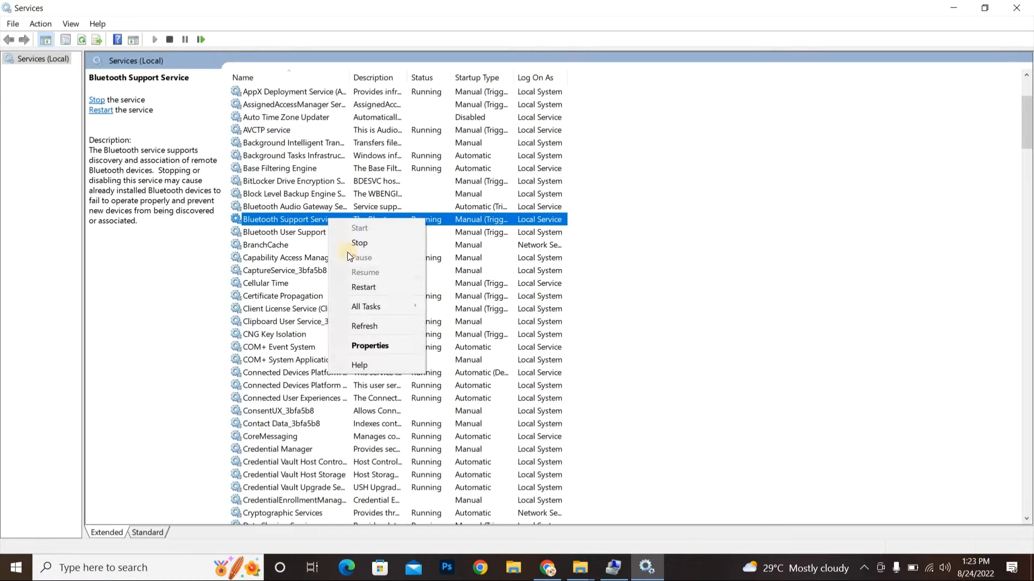
click(389, 343)
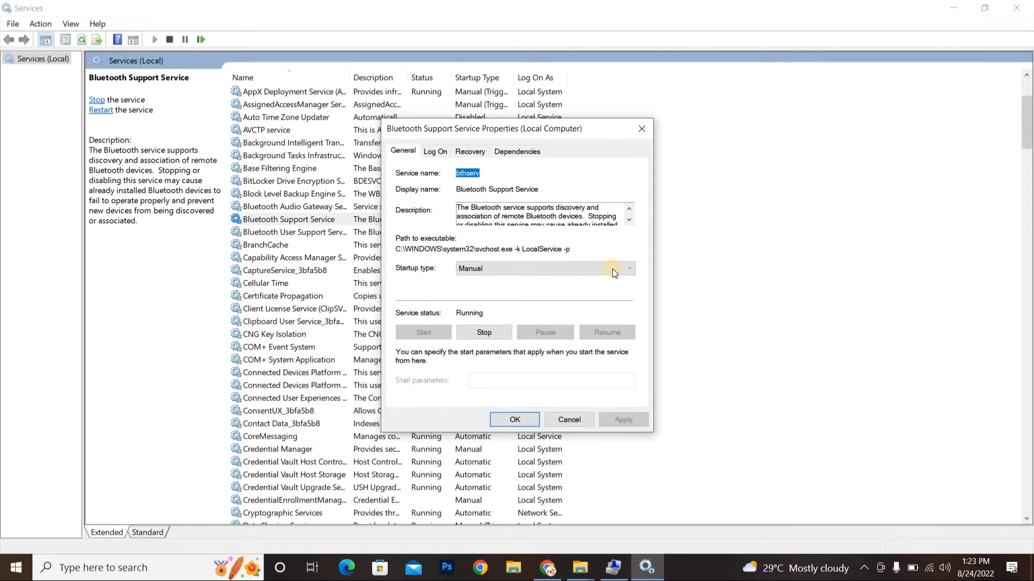
click(631, 270)
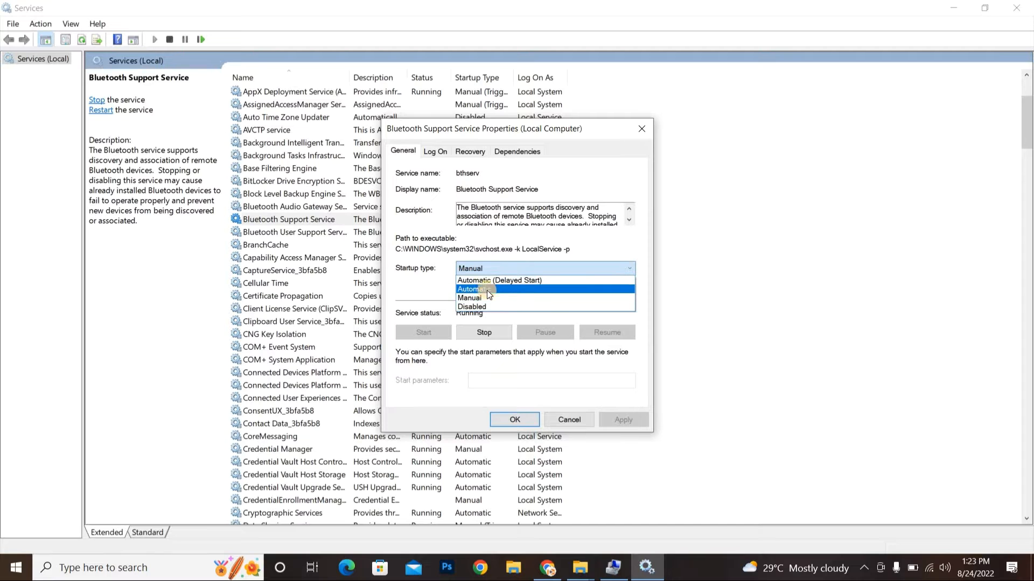
click(528, 289)
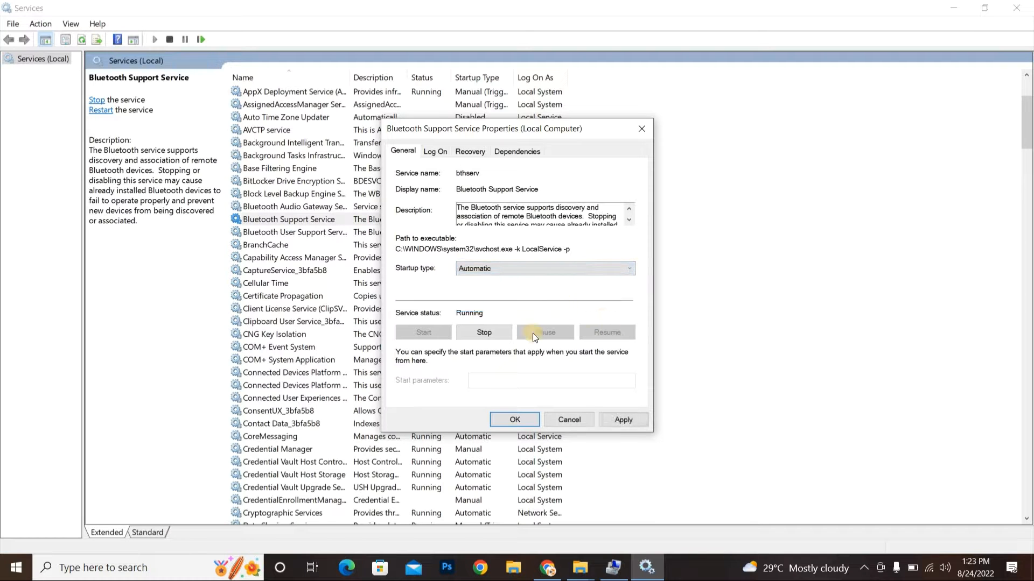
click(623, 418)
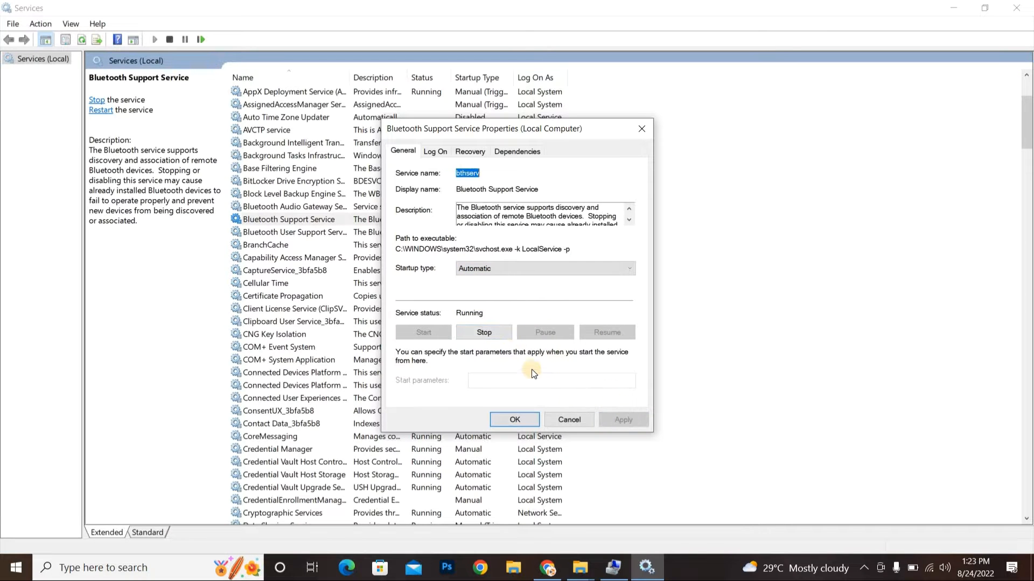
click(510, 333)
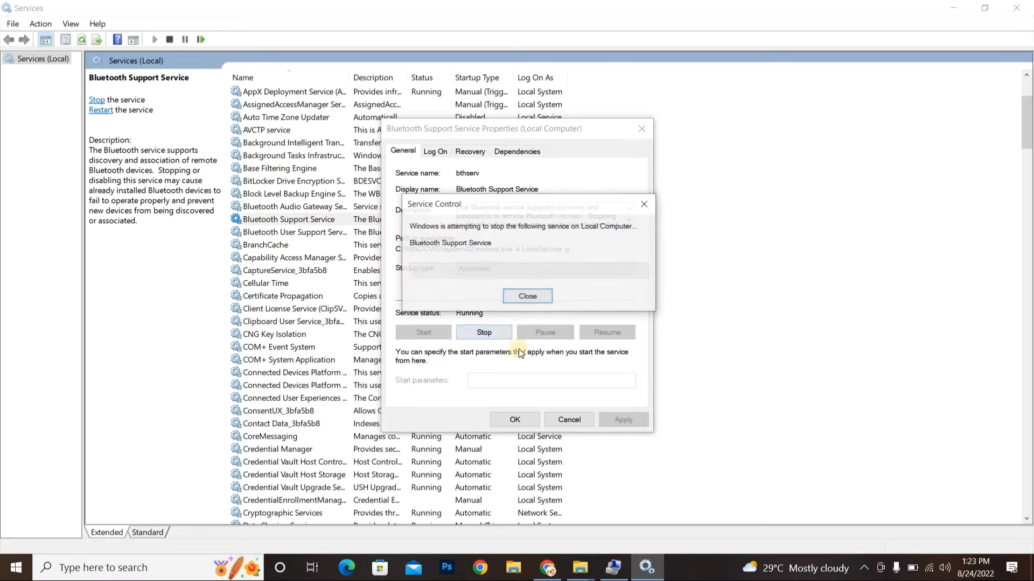
click(516, 419)
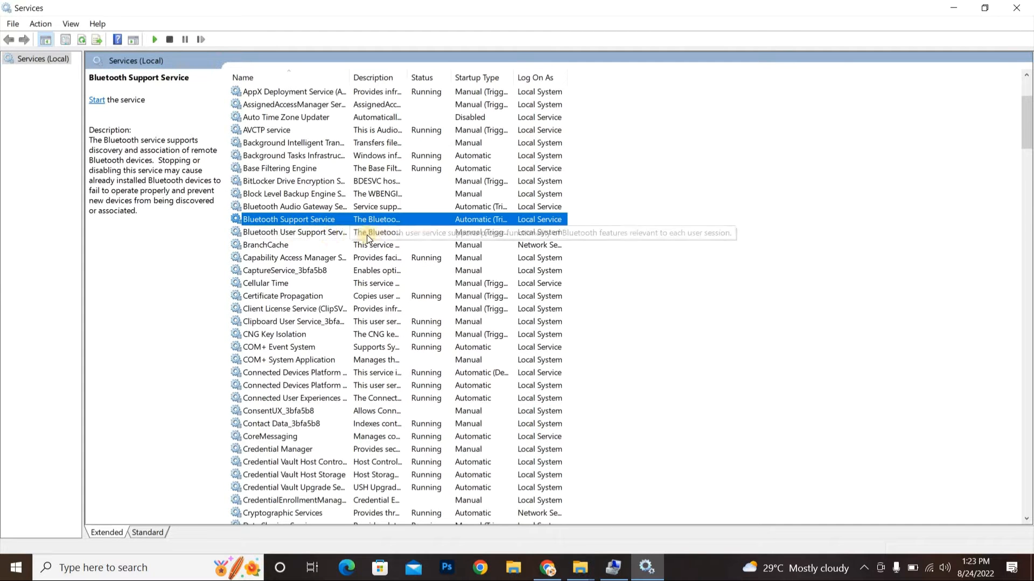
Set the Bluetooth User Support Service's startup type to Automatic, start the service, and minimize the Services window.
click(343, 233)
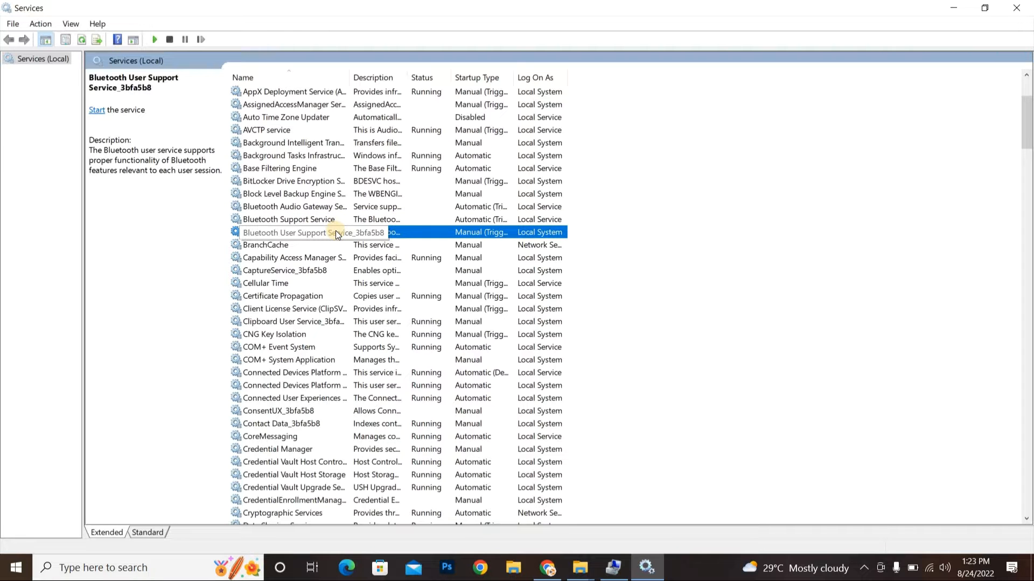
right_click(342, 230)
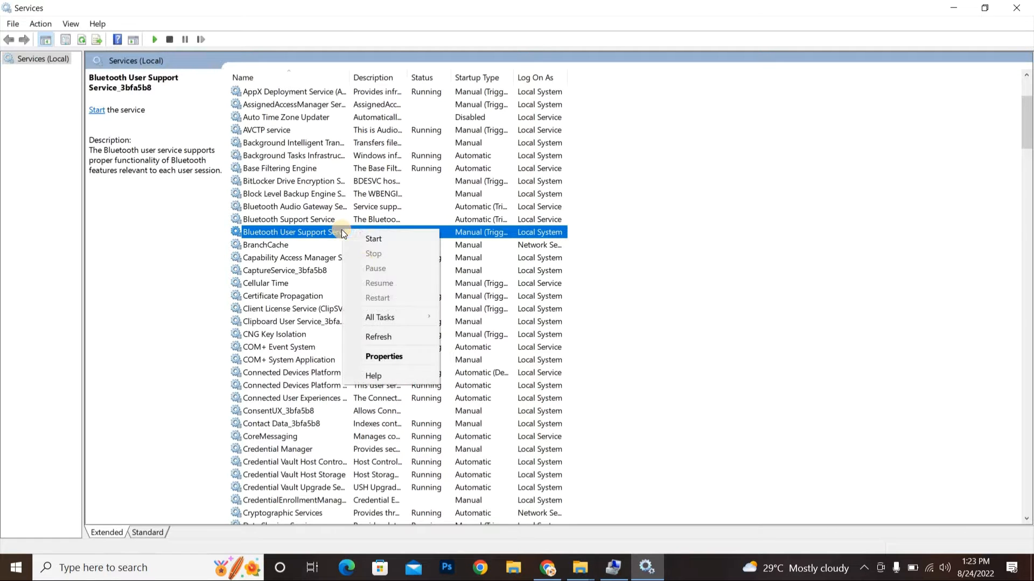
click(400, 356)
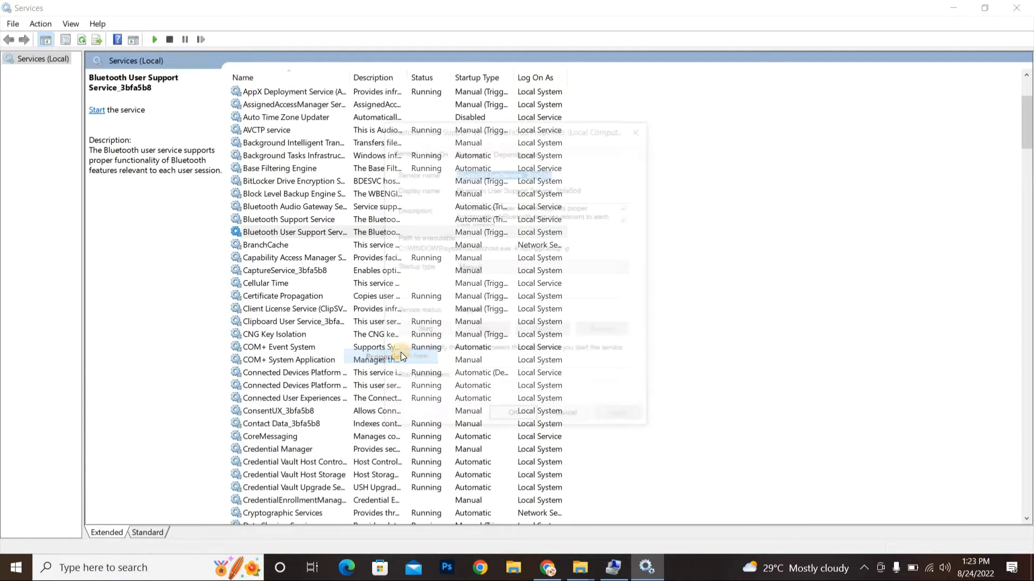
click(632, 270)
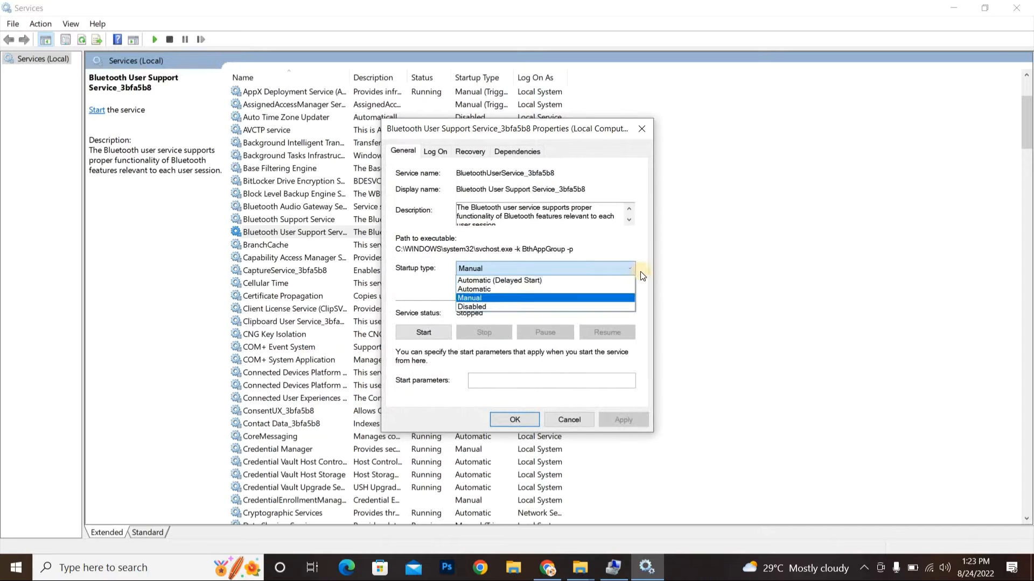
click(516, 289)
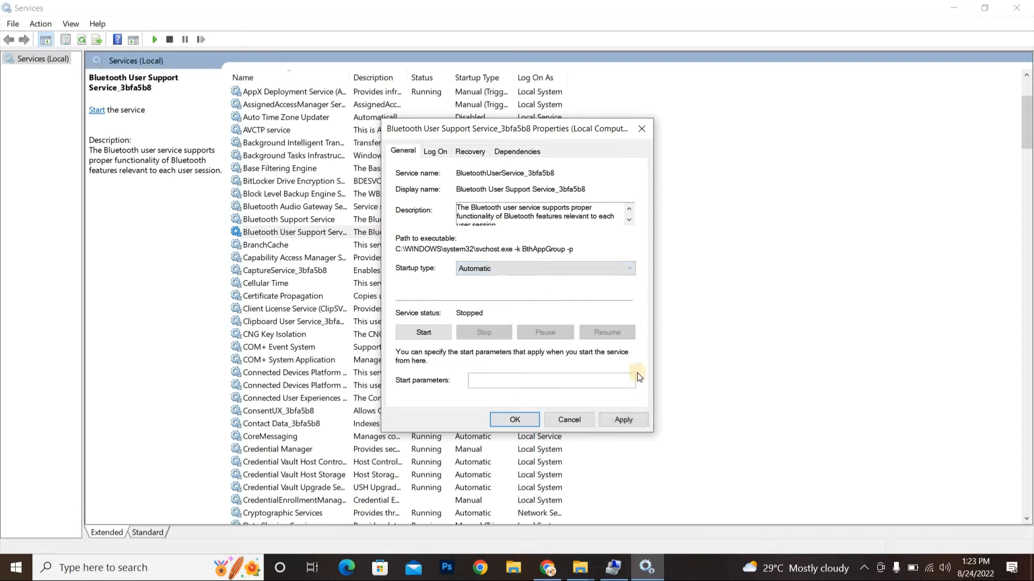
click(623, 420)
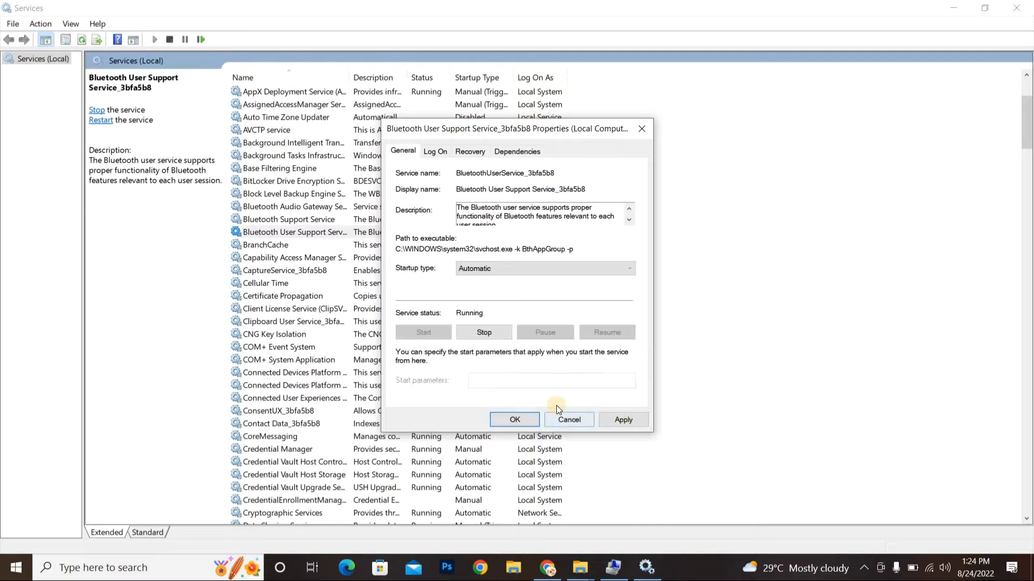
click(515, 419)
scroll(506, 226, up, 3)
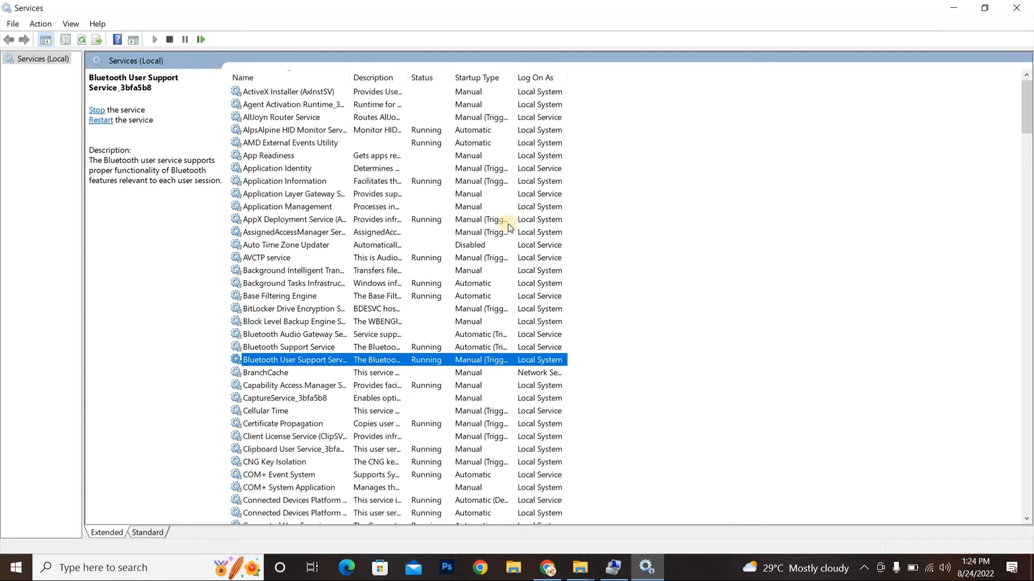
scroll(506, 226, down, 3)
click(952, 15)
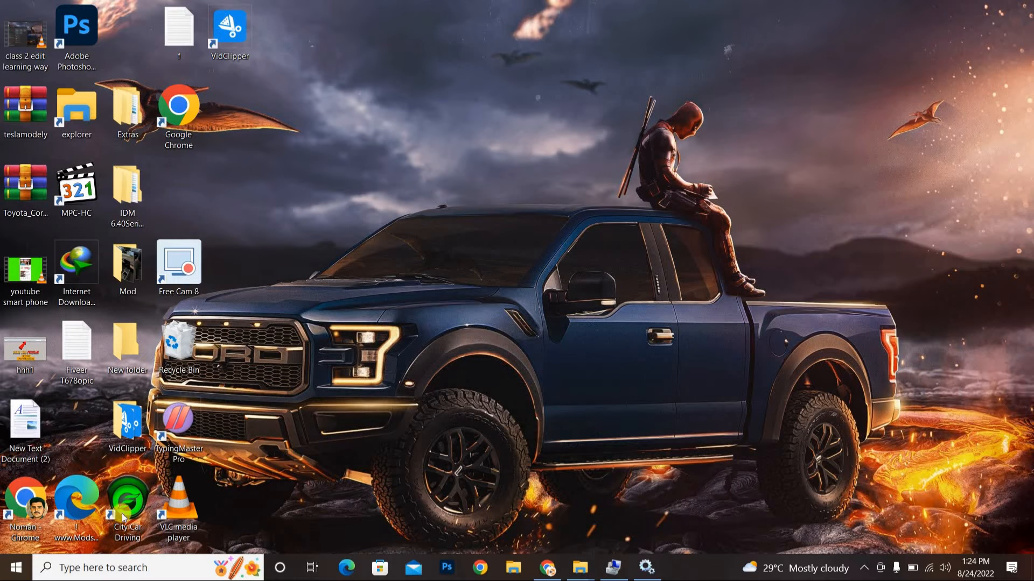
Show the computer's Restart power option, and dismiss it without restarting.
click(16, 567)
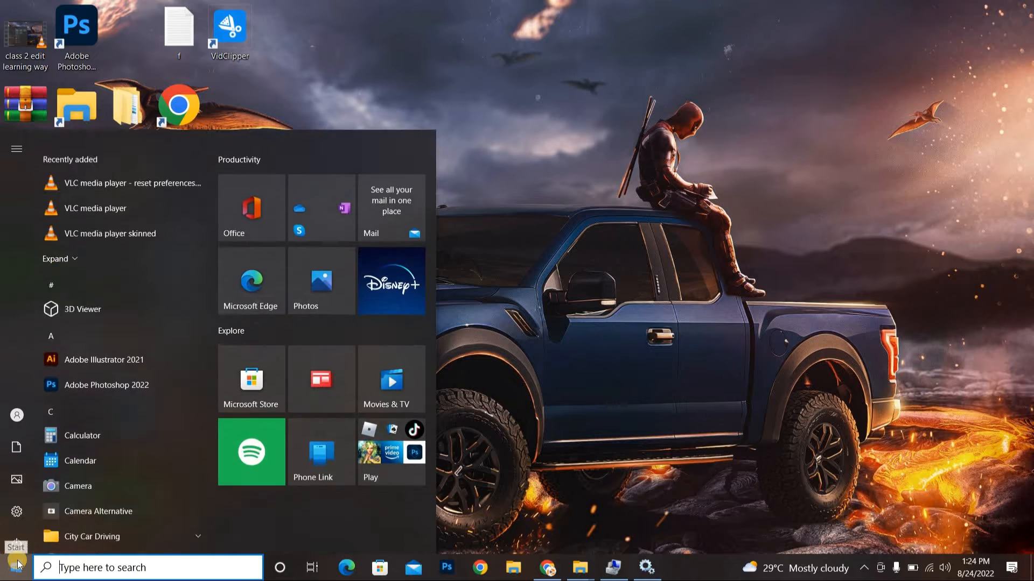
click(16, 539)
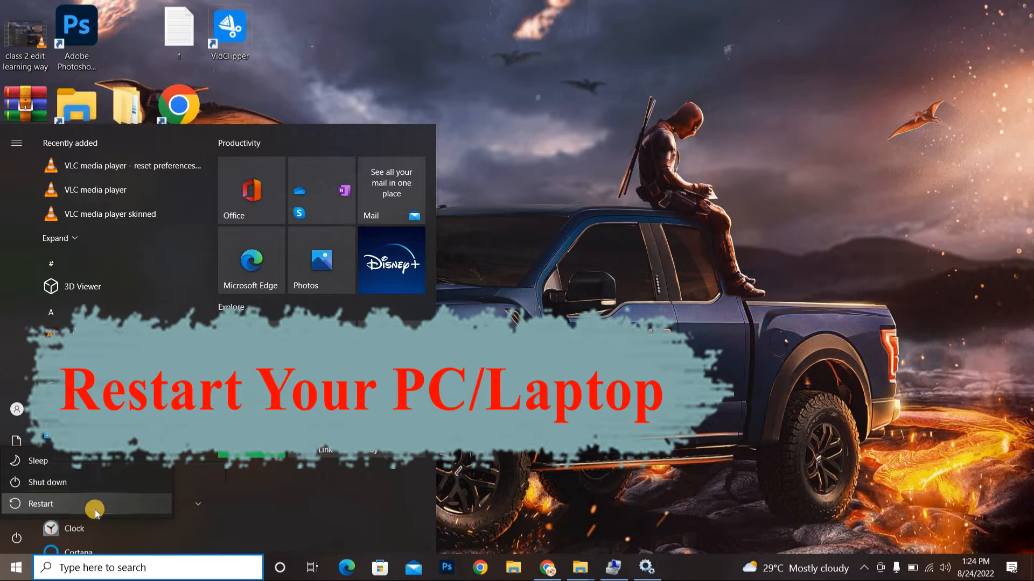
key(Escape)
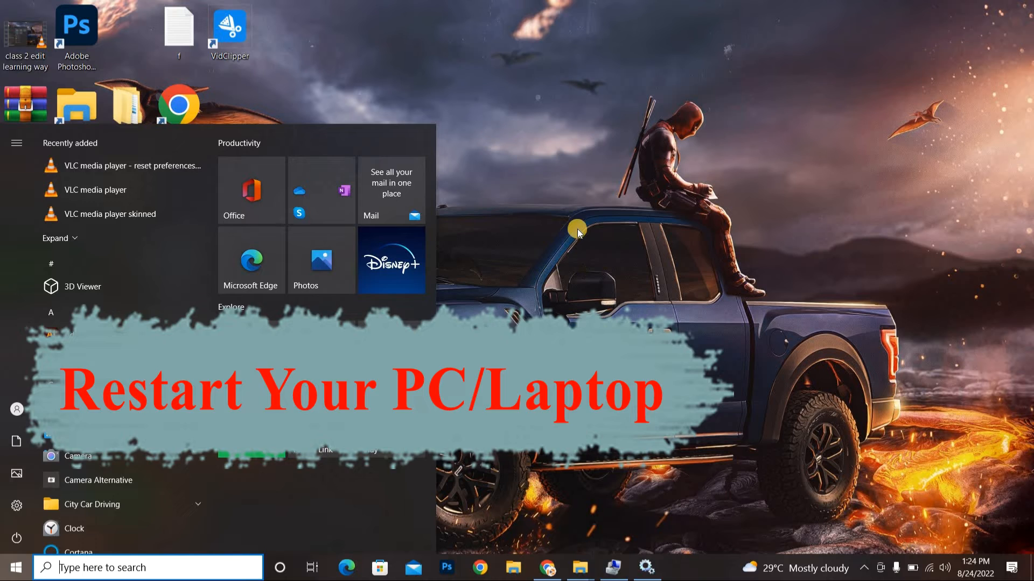
right_click(578, 222)
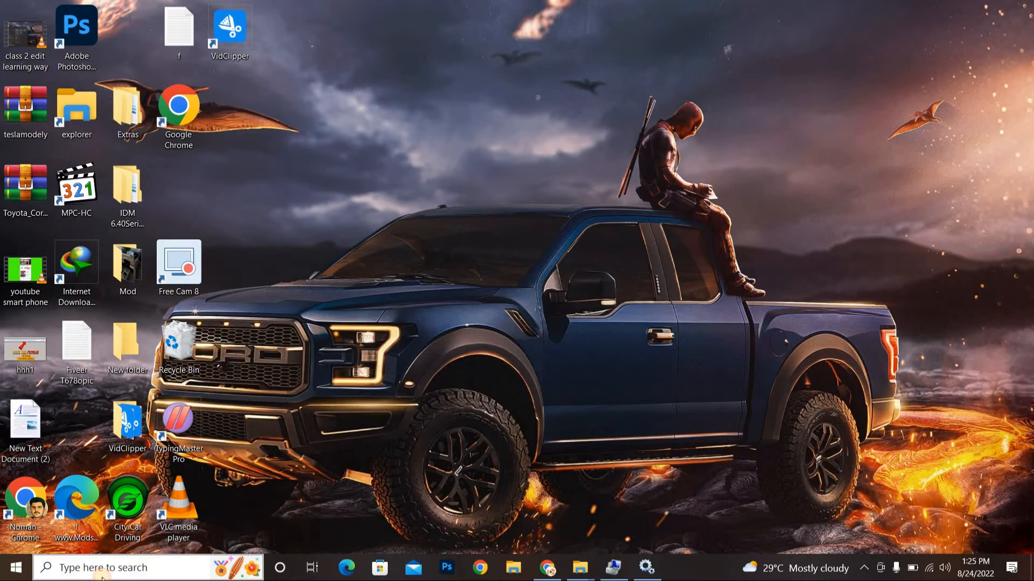
click(102, 570)
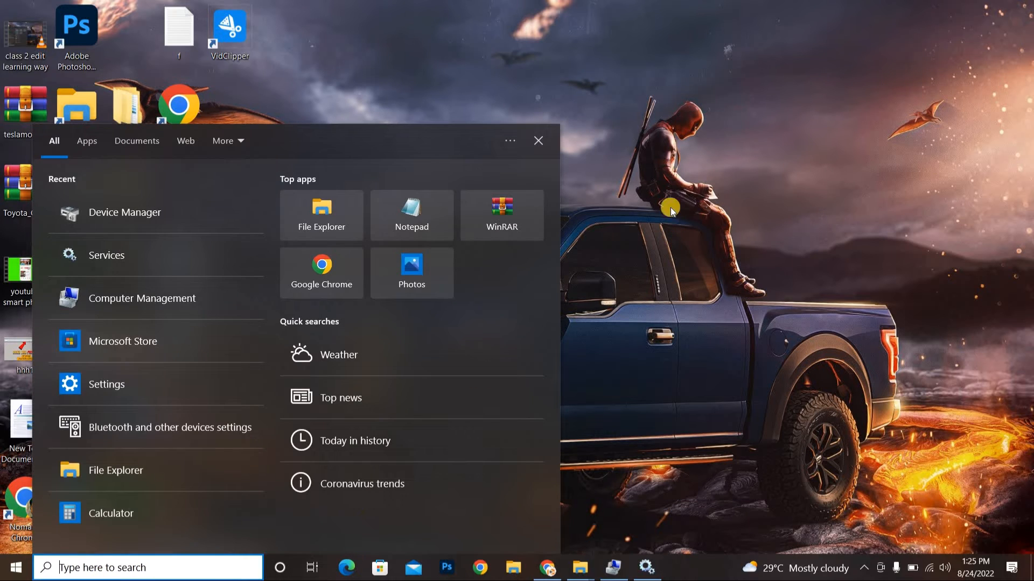
right_click(671, 194)
click(707, 234)
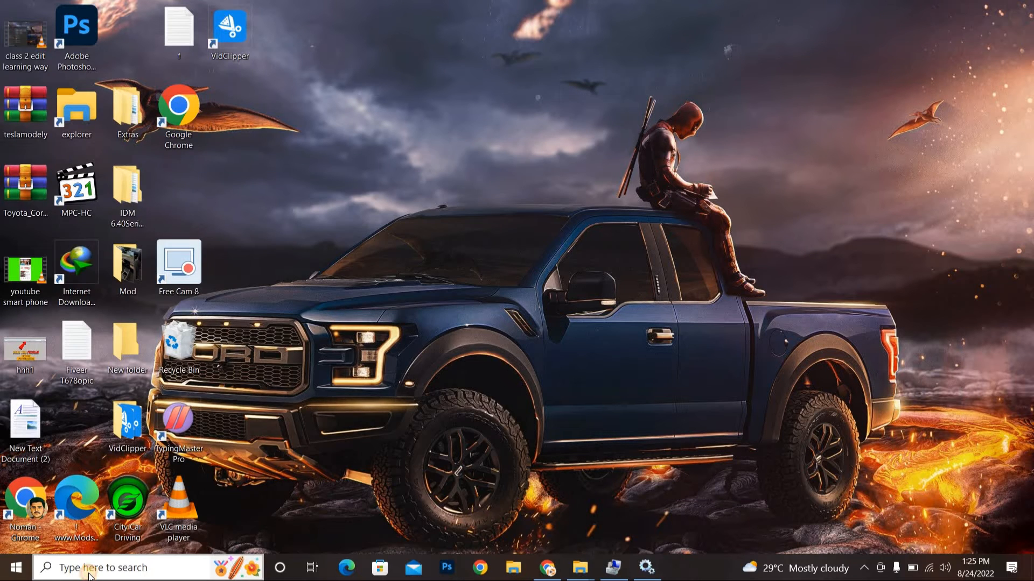
Search Windows for "de", open Device Manager from the results, and maximize its window.
click(89, 575)
text(de)
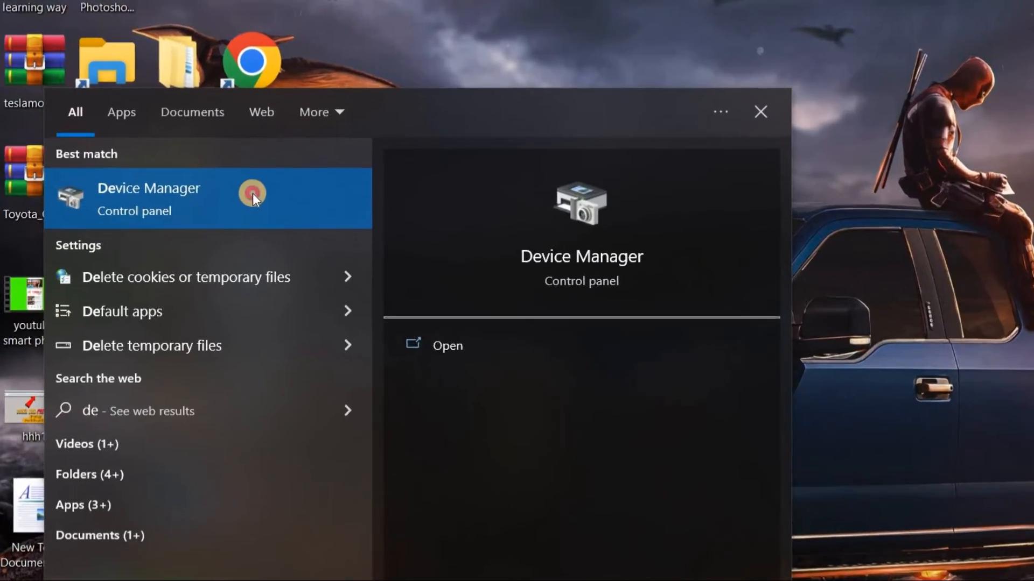
click(205, 195)
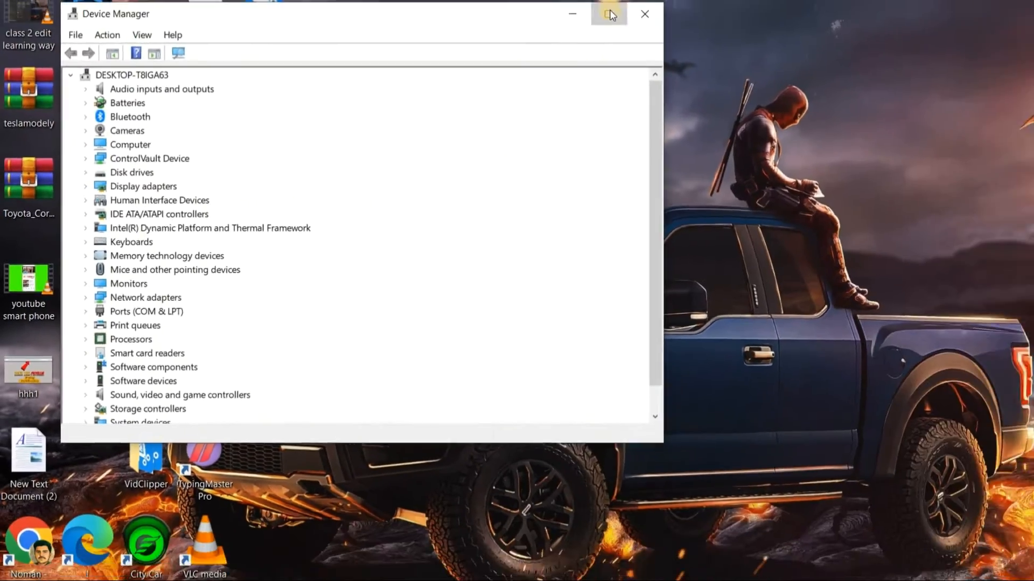
key(super+Up)
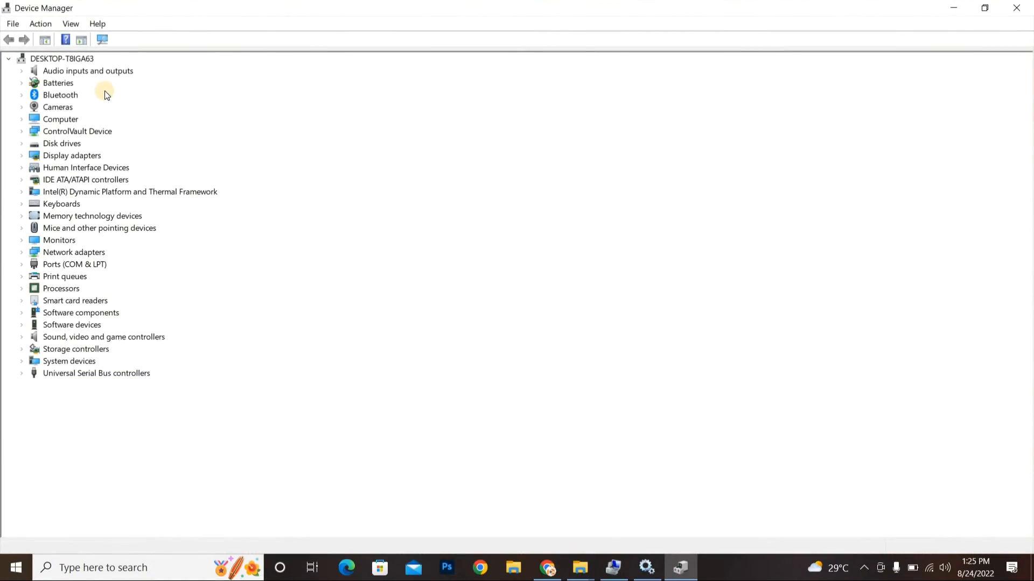
Expand the Bluetooth category and run an automatic driver update search for Bluetooth Device (RFCOMM Protocol TDI).
click(54, 95)
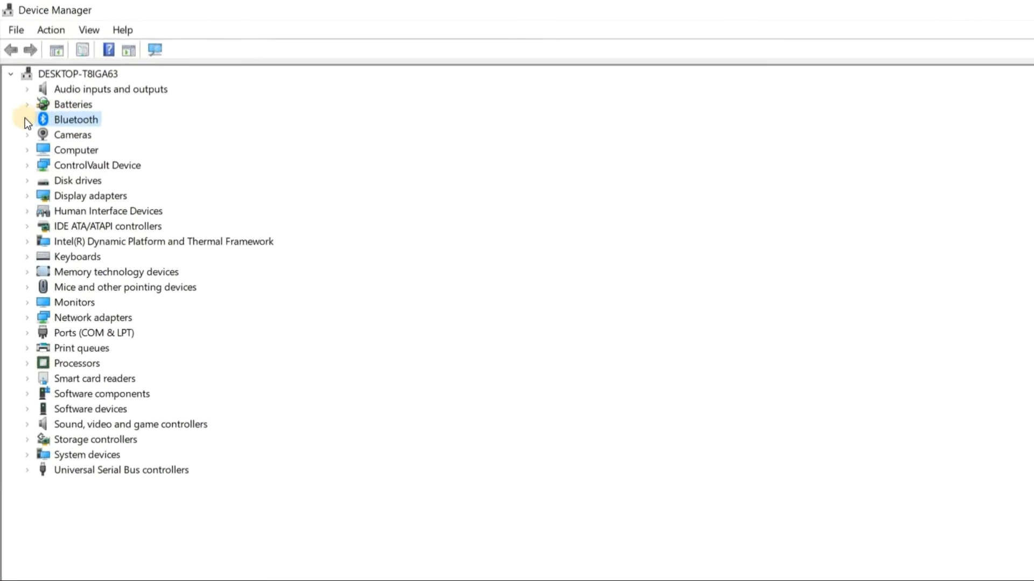
click(32, 141)
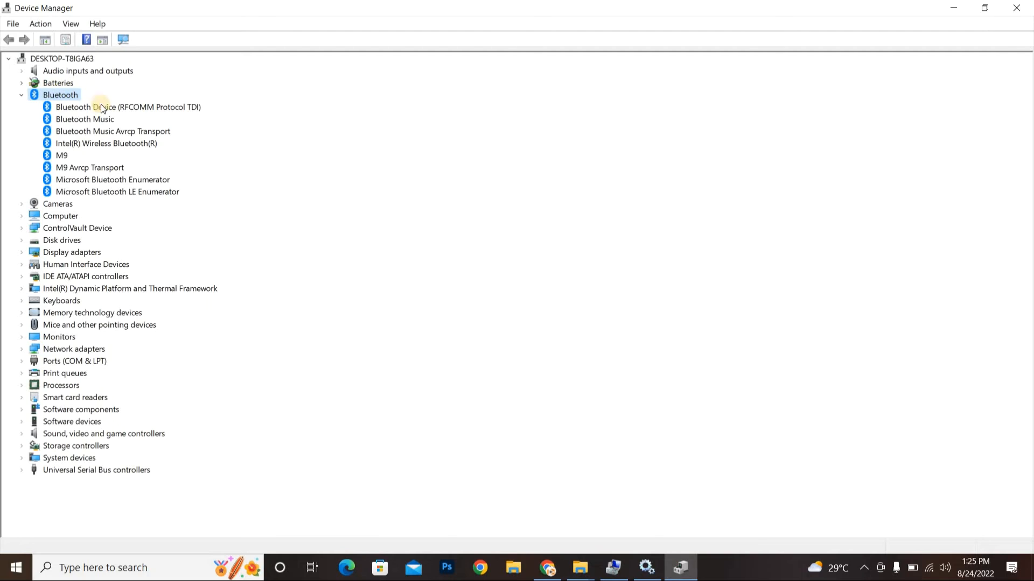
click(161, 106)
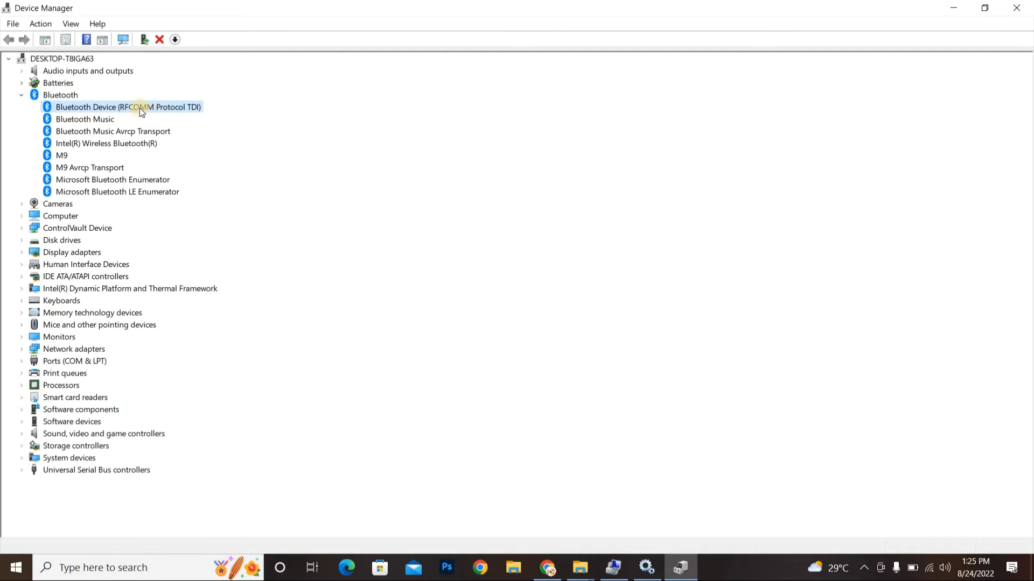
right_click(180, 106)
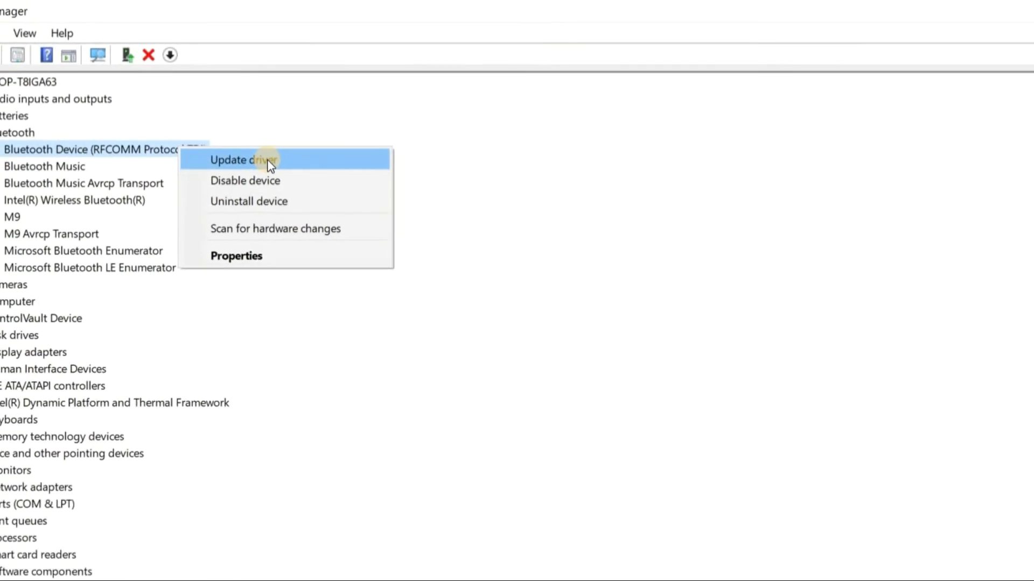
click(275, 200)
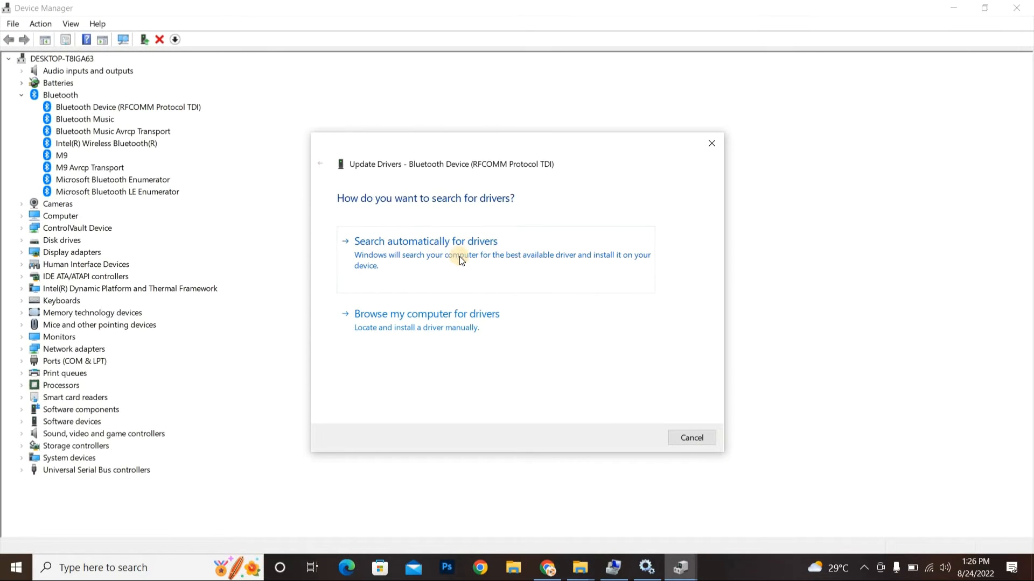
click(543, 252)
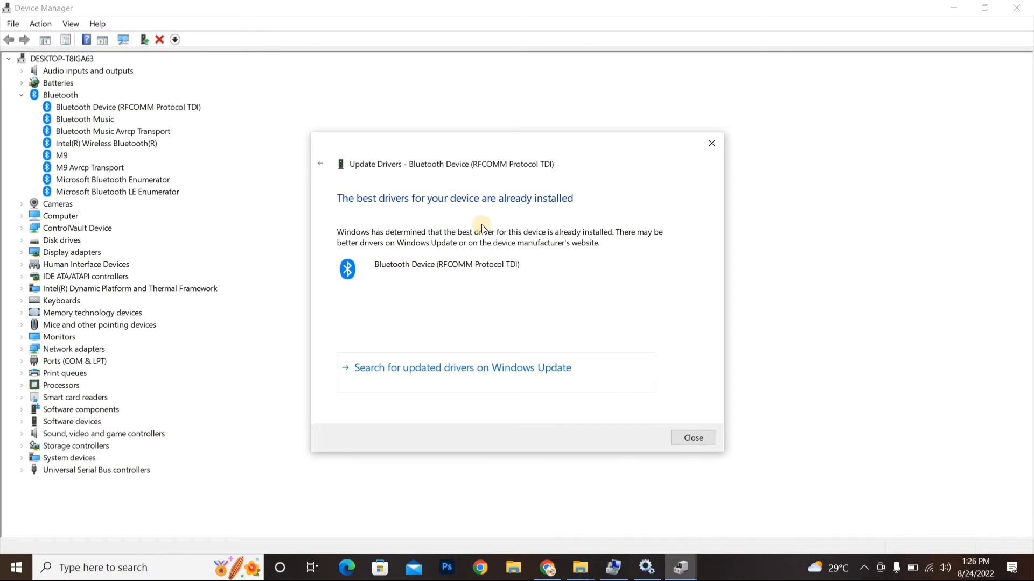
click(694, 437)
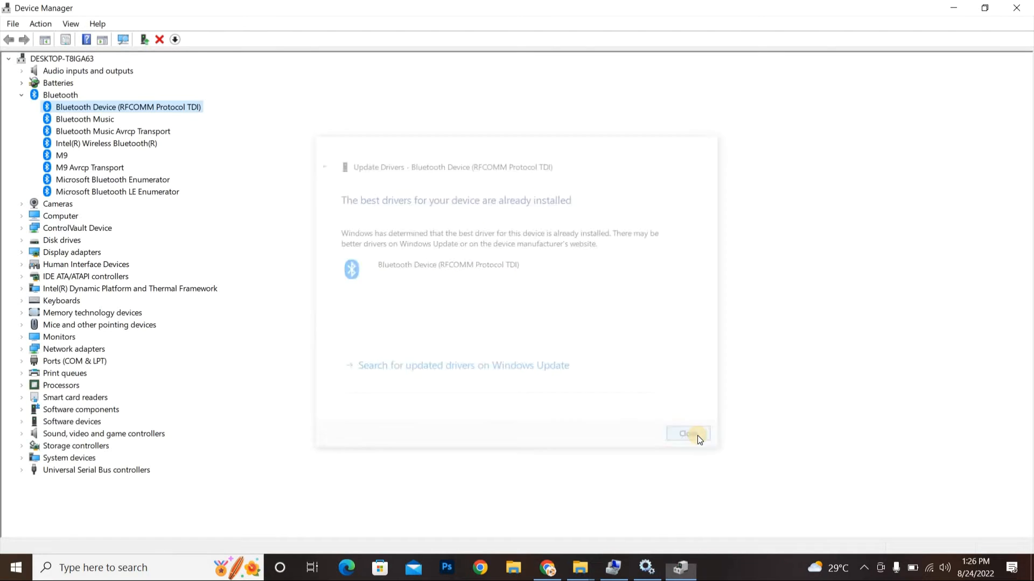
Run an automatic driver update search for the Bluetooth Music device, and close the update wizard.
right_click(110, 119)
click(150, 128)
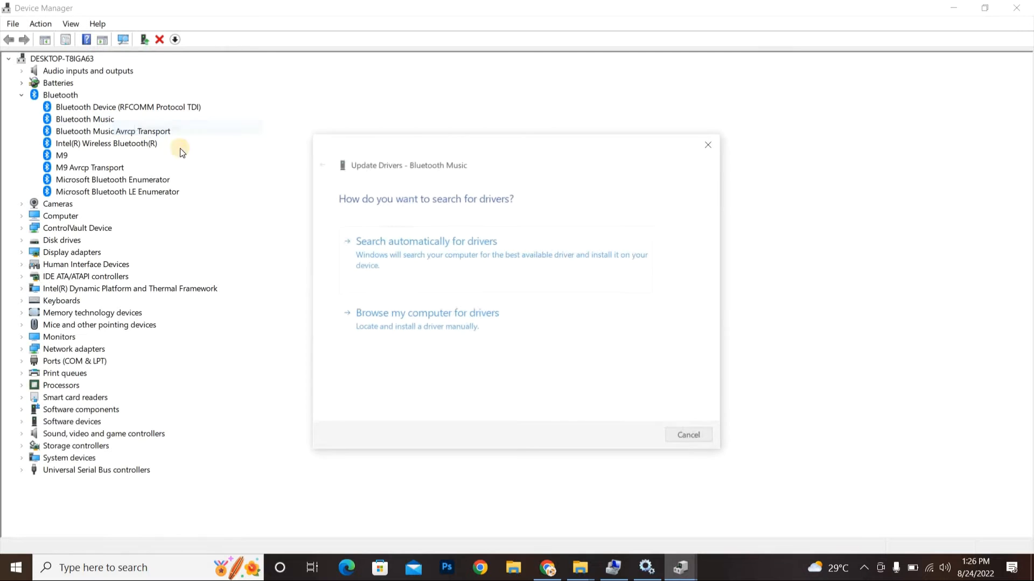
click(498, 256)
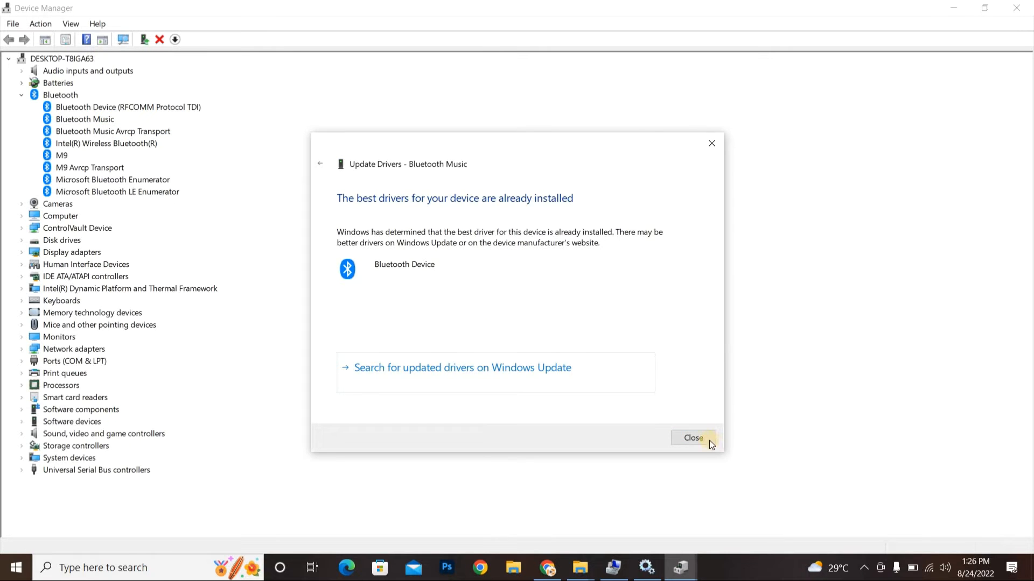
click(694, 438)
Run an automatic driver update search for Bluetooth Music Avrcp Transport, and close Device Manager.
click(121, 129)
right_click(115, 134)
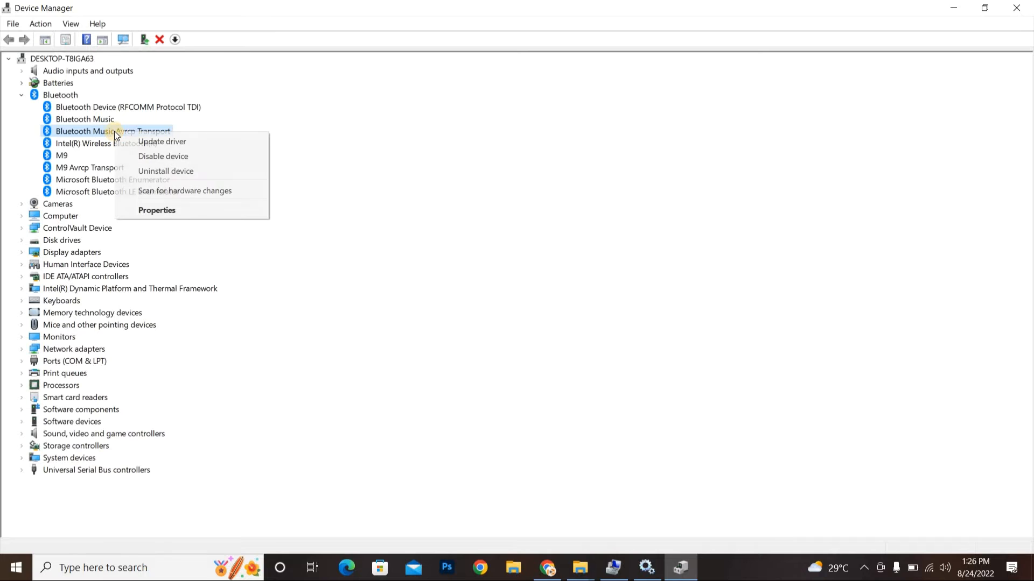
click(144, 143)
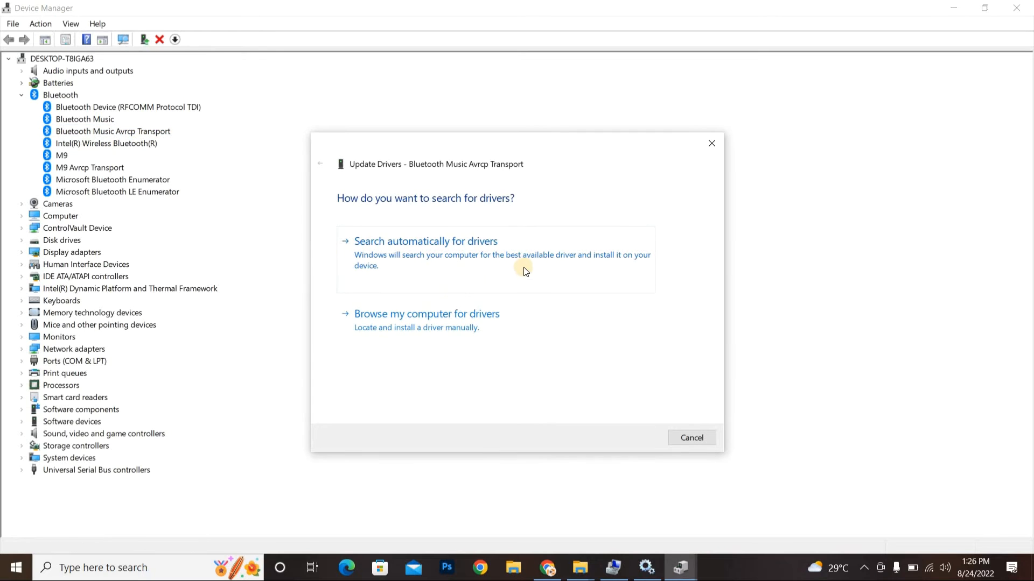
click(536, 251)
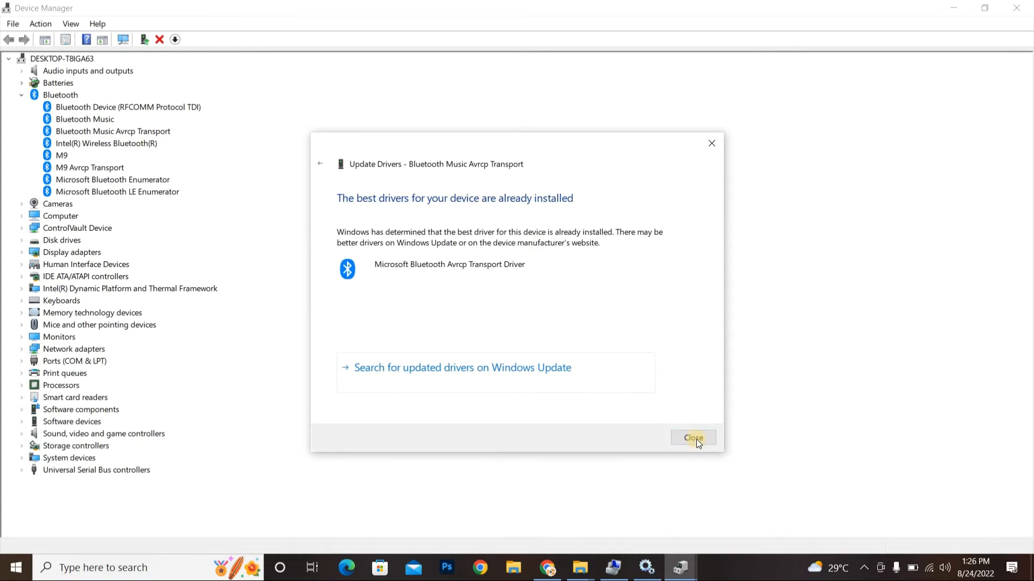
click(692, 438)
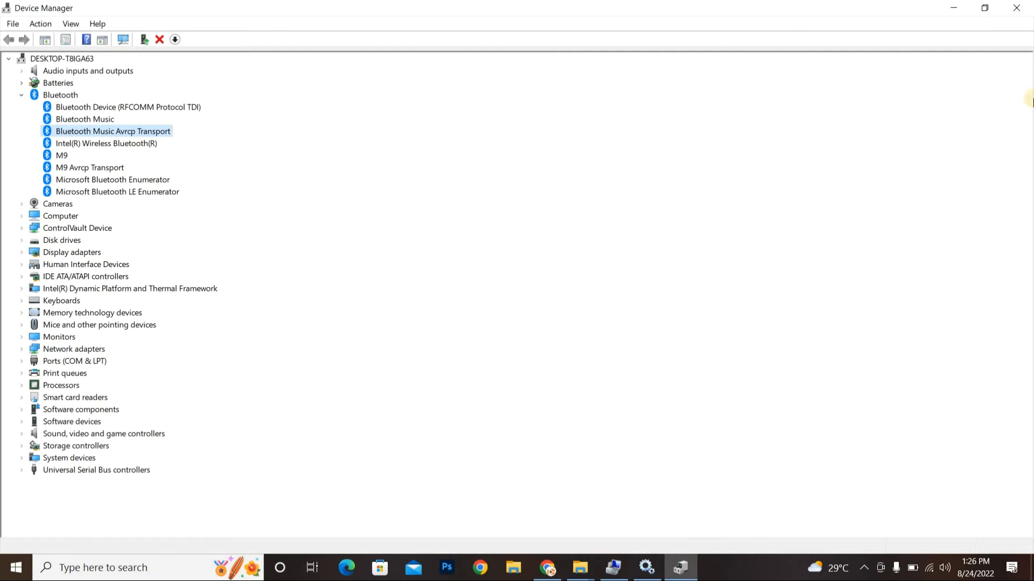
click(1019, 5)
right_click(593, 85)
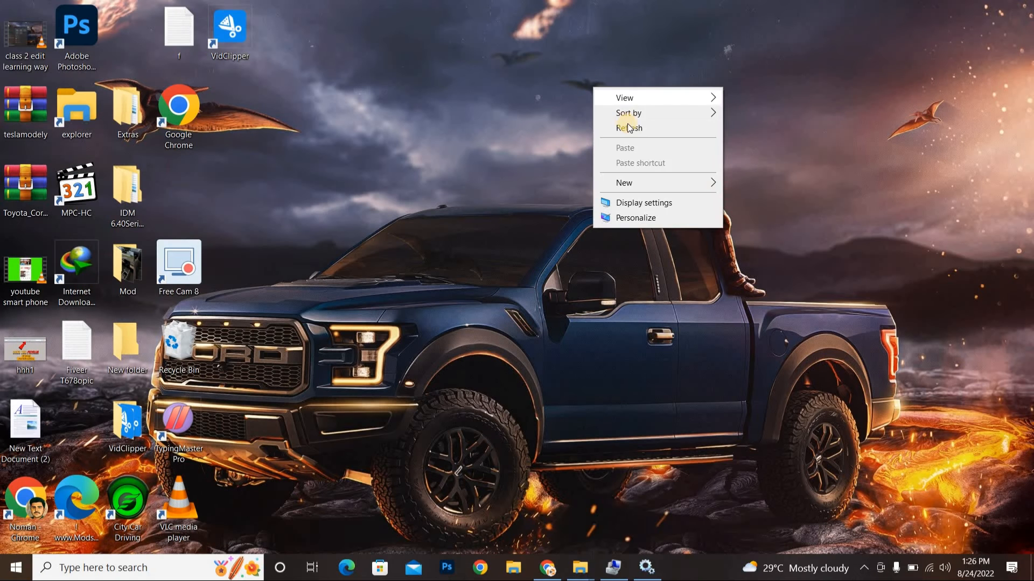
right_click(488, 22)
click(525, 64)
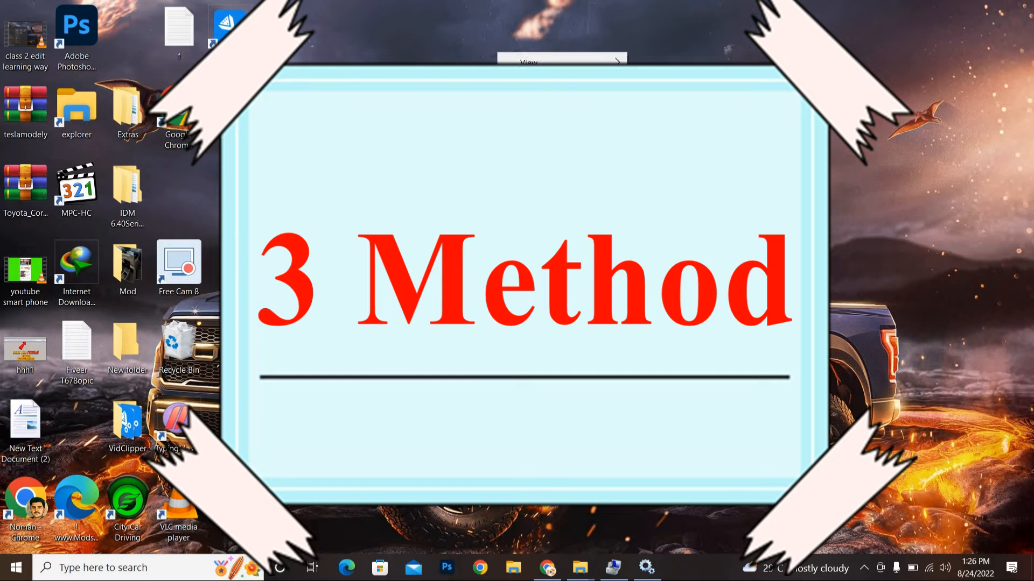
Search Windows for "trob", open Troubleshoot settings from the results, and display the additional troubleshooters.
click(81, 568)
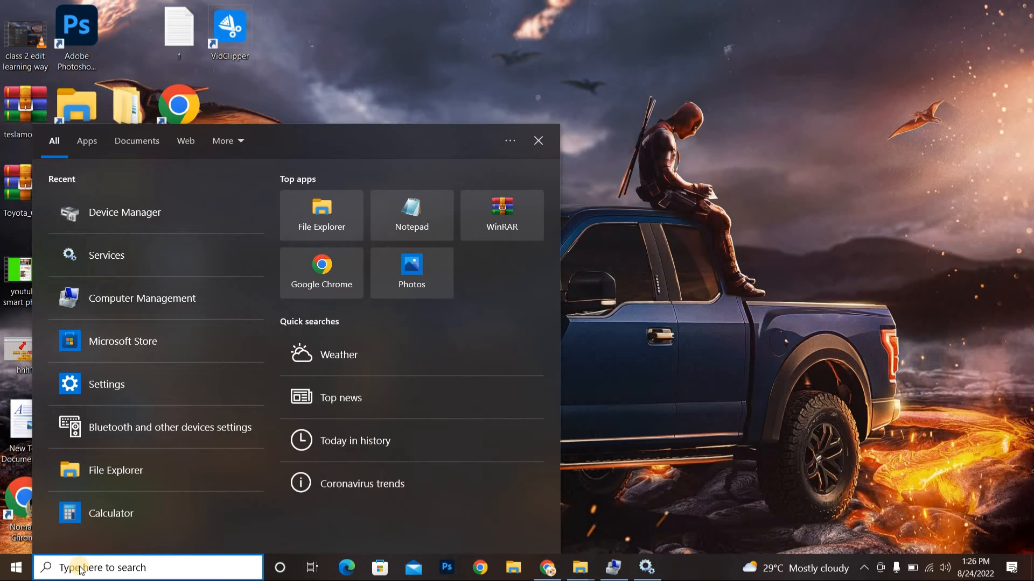
text(t)
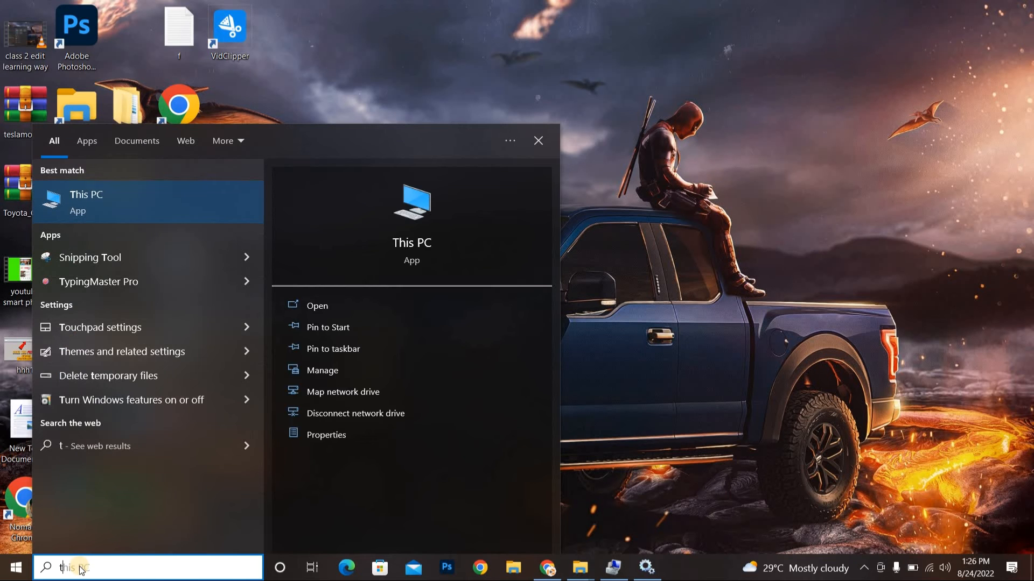
text(rob)
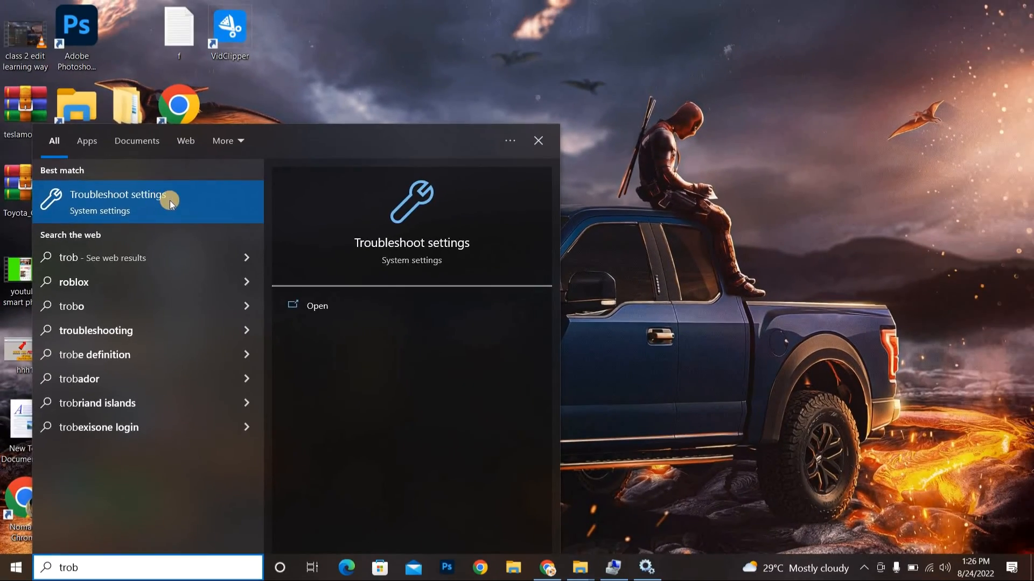
click(170, 201)
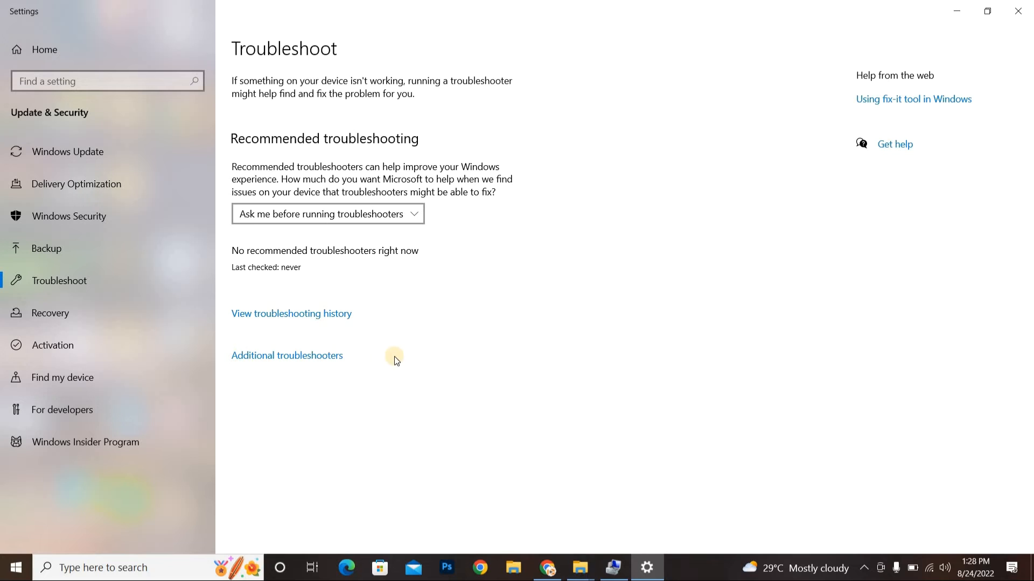
click(316, 358)
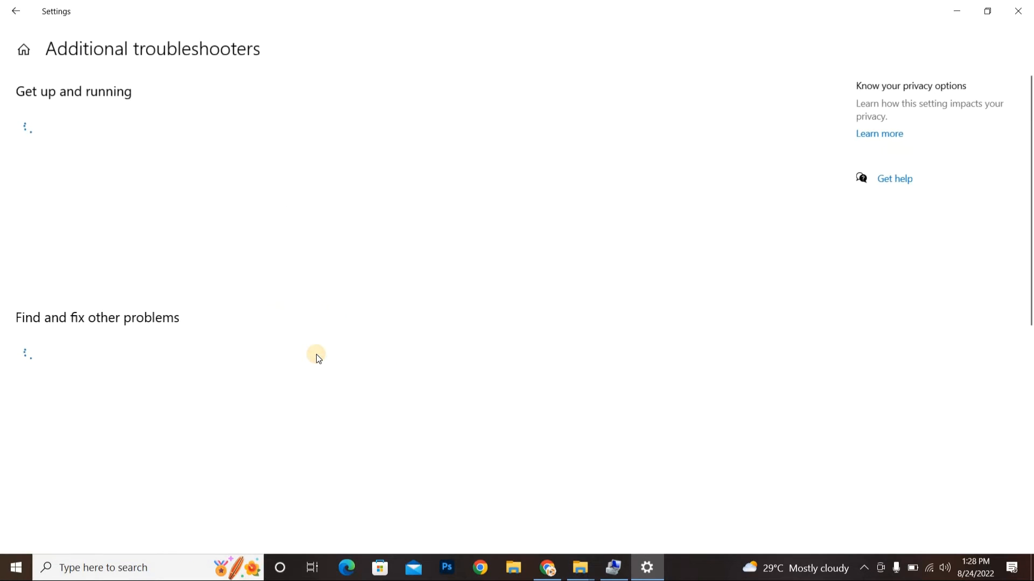
Run the Bluetooth troubleshooter under Find and fix other problems, and close both the troubleshooter and Settings.
scroll(377, 252, down, 10)
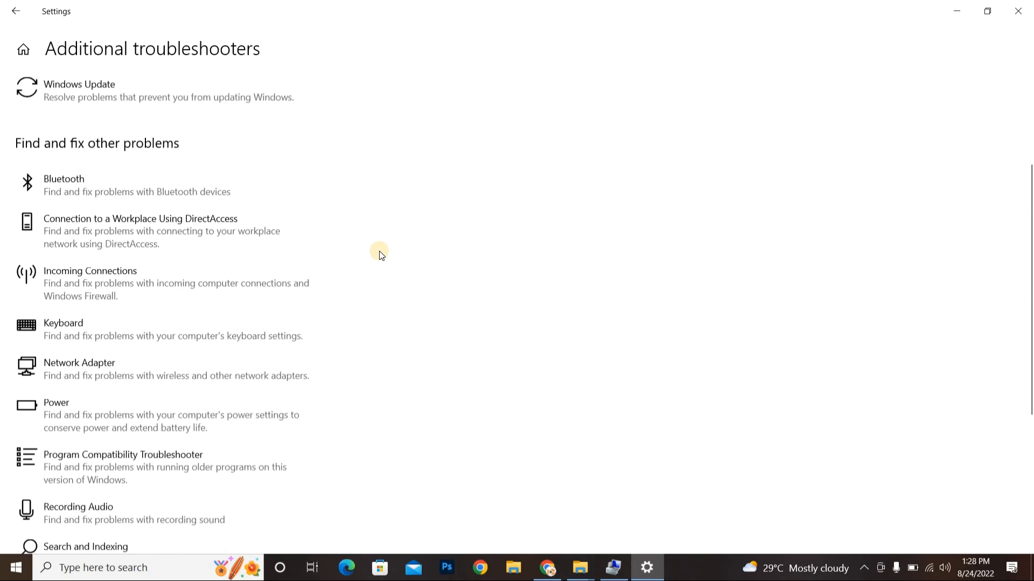
scroll(380, 277, up, 3)
scroll(383, 272, down, 3)
scroll(385, 269, up, 3)
scroll(385, 266, up, 3)
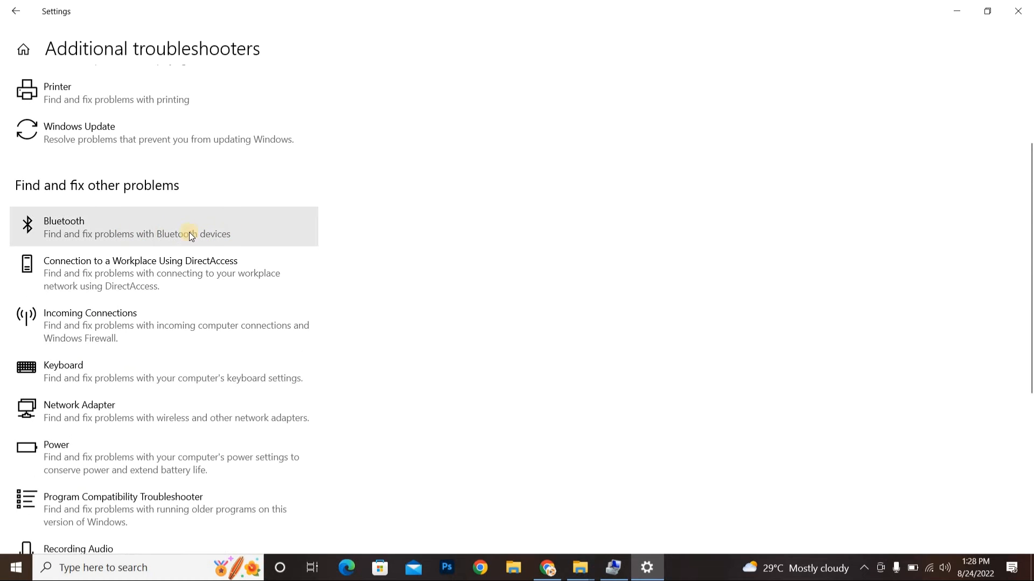
click(197, 221)
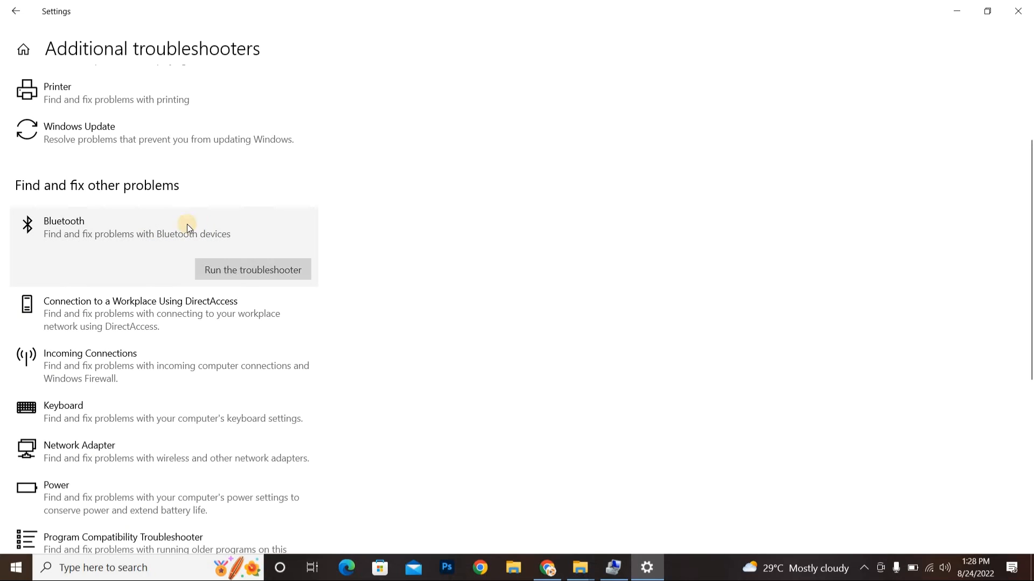
click(263, 272)
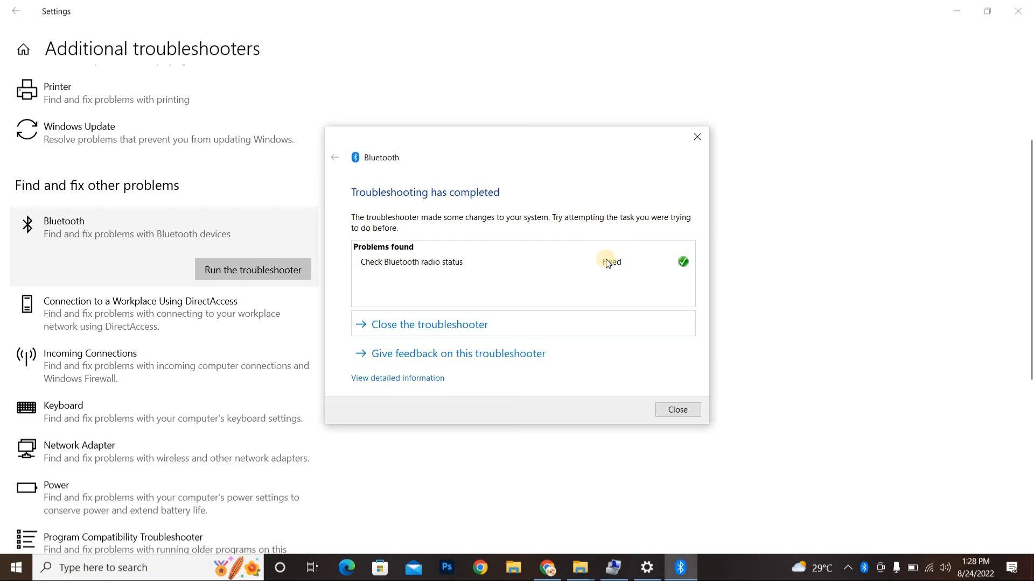
click(675, 410)
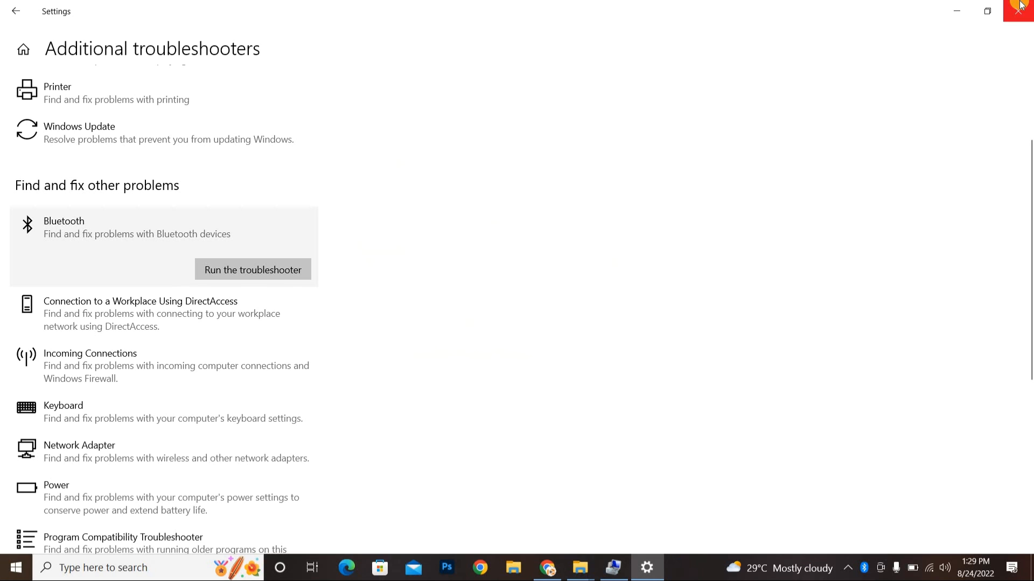
click(1020, 5)
Refresh the Windows desktop twice.
right_click(492, 2)
click(598, 39)
right_click(449, 2)
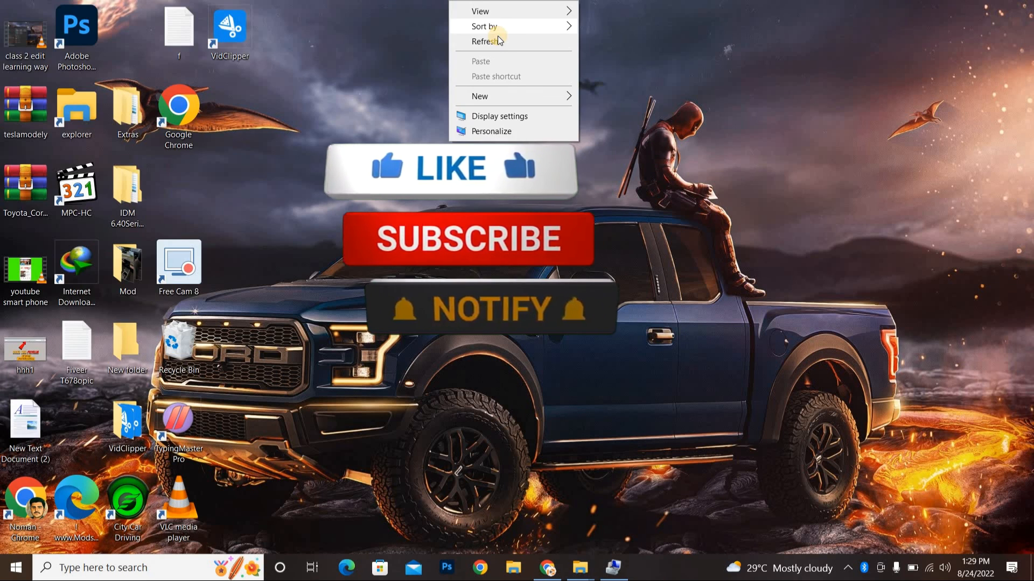
click(469, 41)
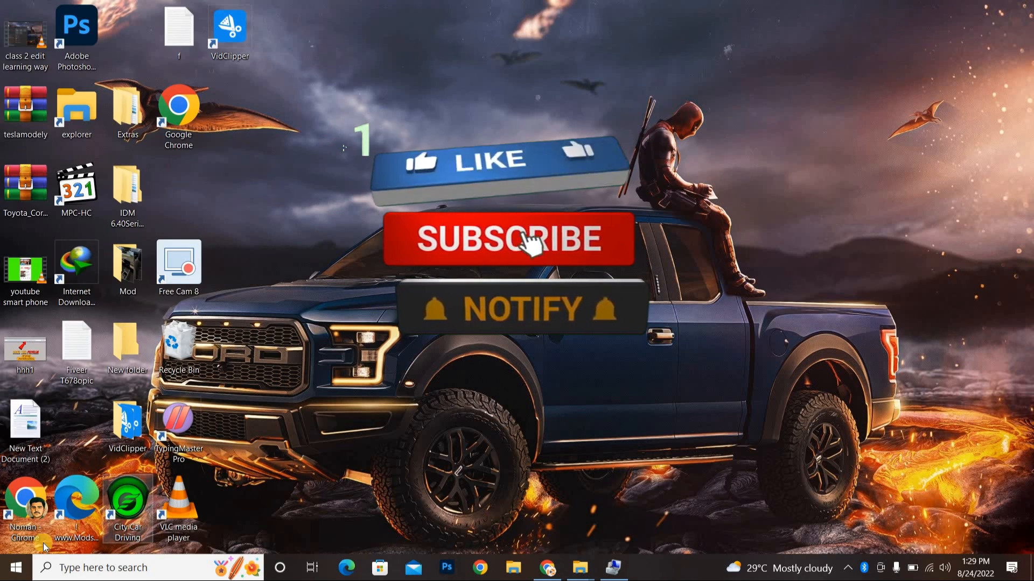
Display the computer's power options with Sleep, Shut down and Restart.
click(20, 570)
click(17, 538)
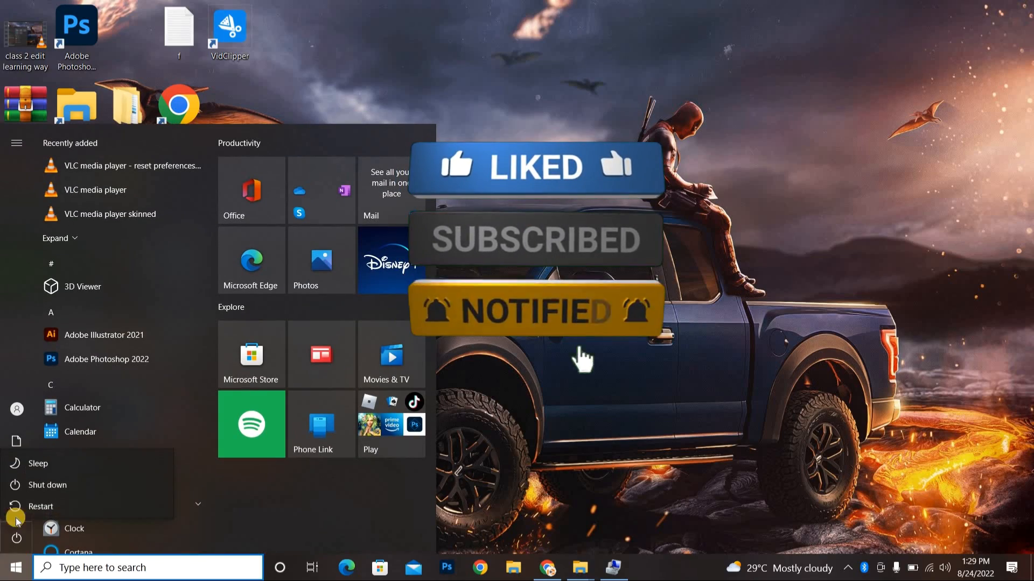